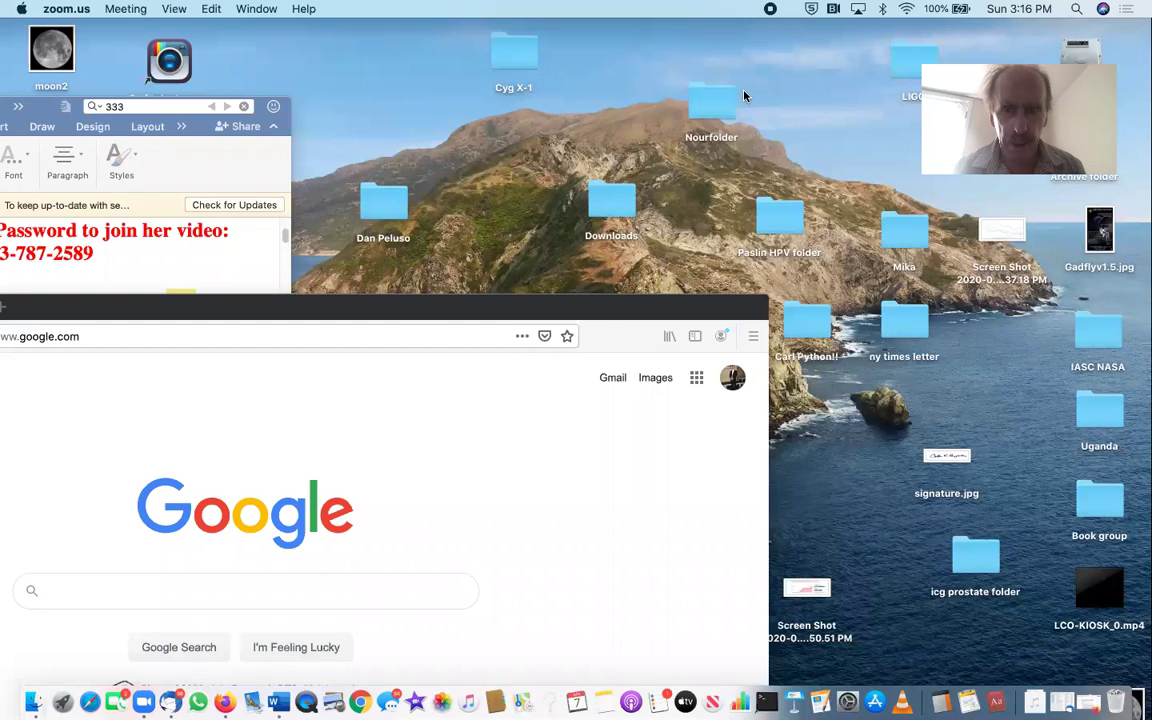
- Bring the Firefox window showing Google to the front and move it near the top of the screen
double_click(432, 308)
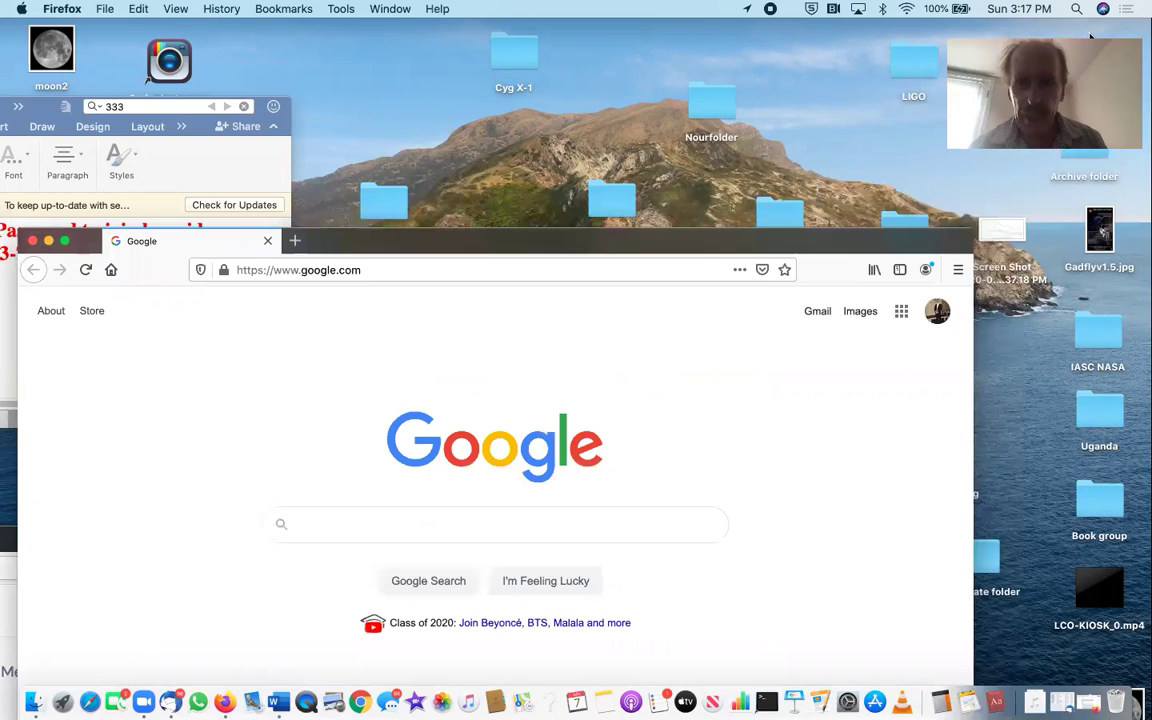
left_click_drag(746, 249, 782, 64)
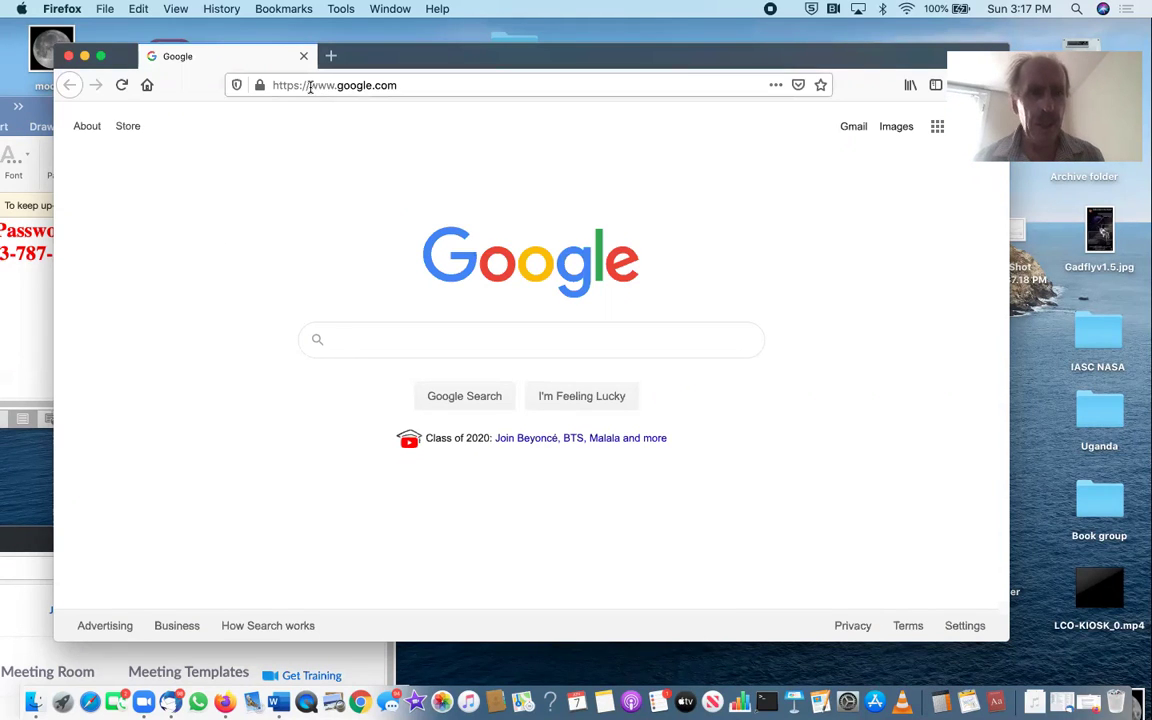
- Load the kiosk.lco.global login page by typing 'kio' in the address bar
left_click(311, 87)
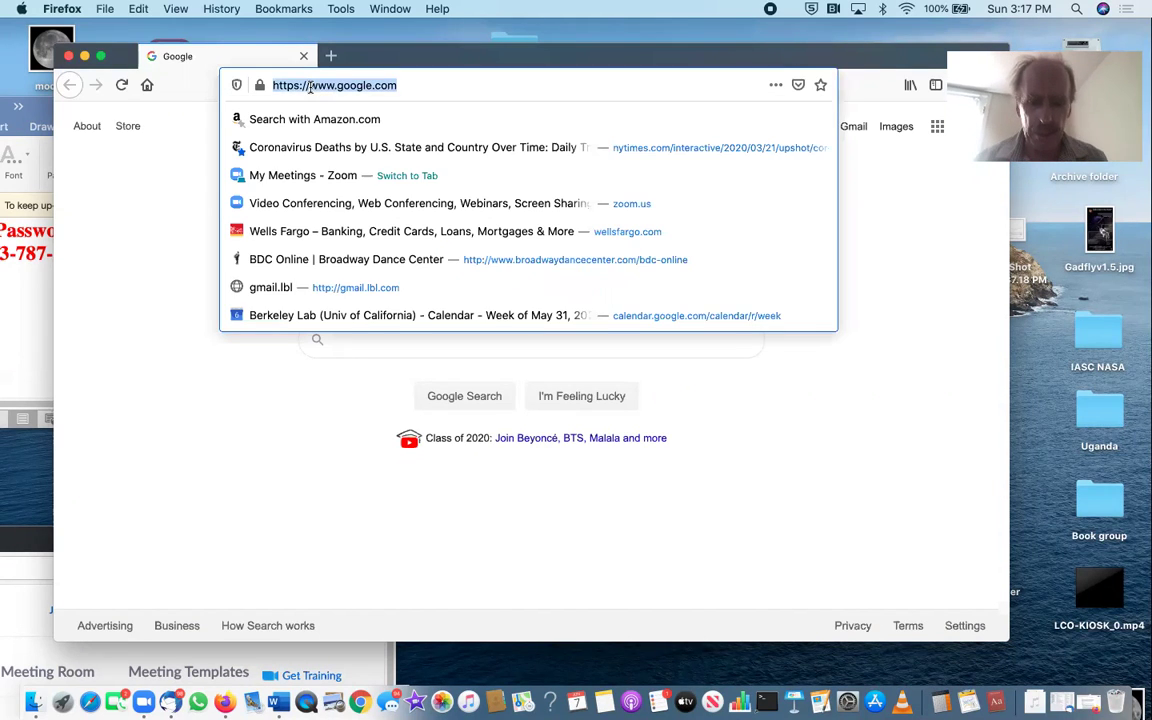
type("kiosk.lco.global/")
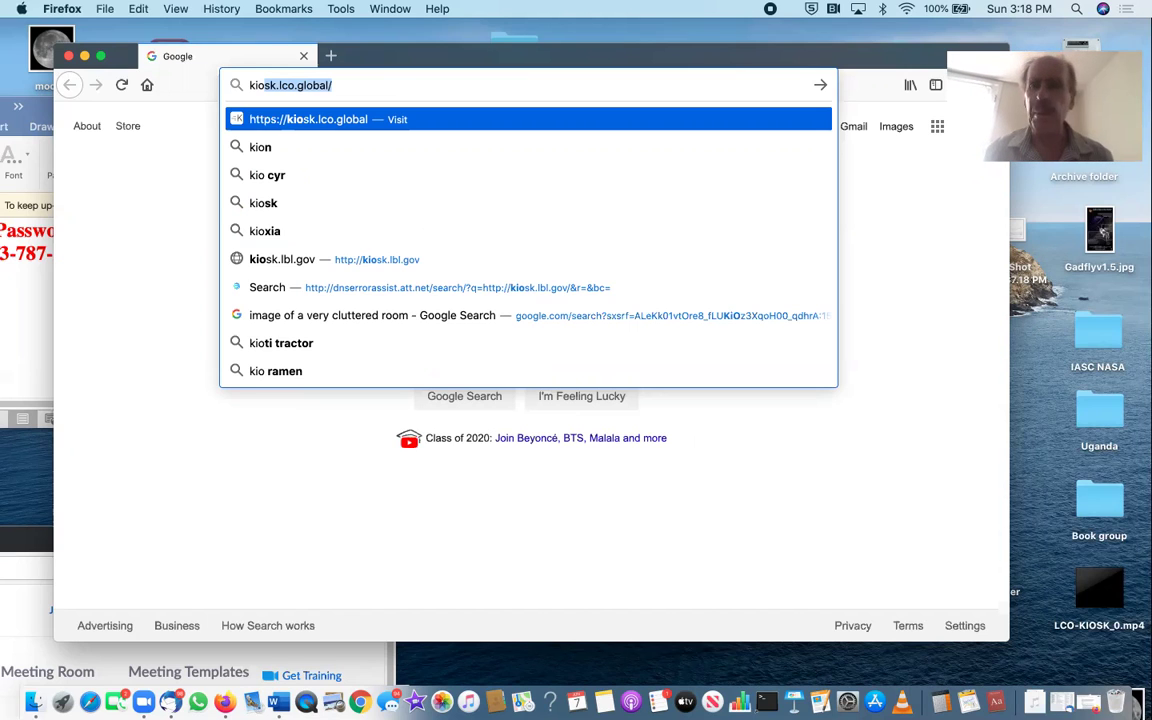
key("Return")
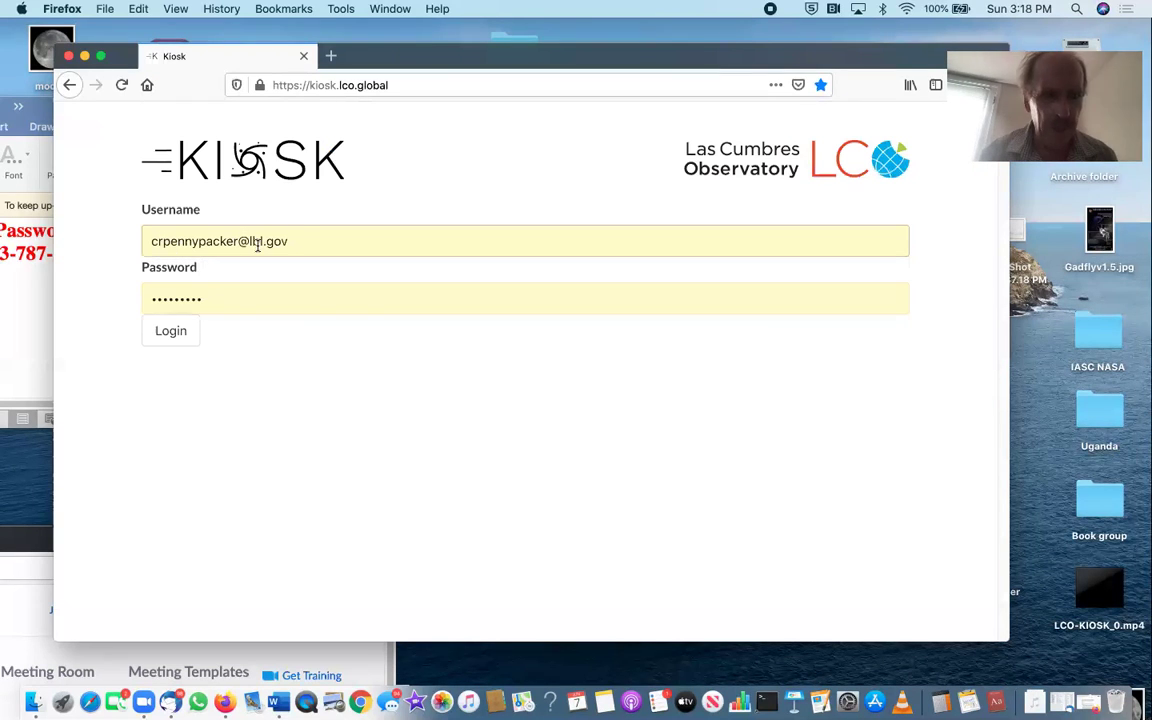
- Log in to the Kiosk and switch the project to 100 Hours for 100 Schools
left_click(189, 302)
left_click(170, 336)
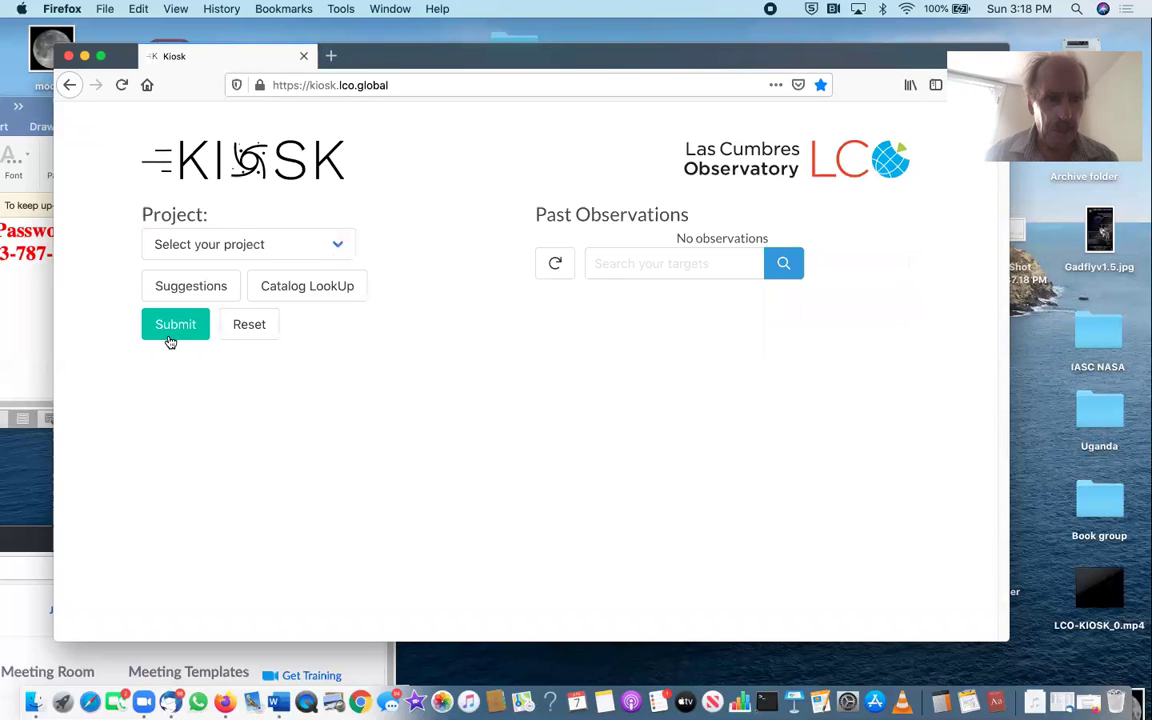
left_click(334, 247)
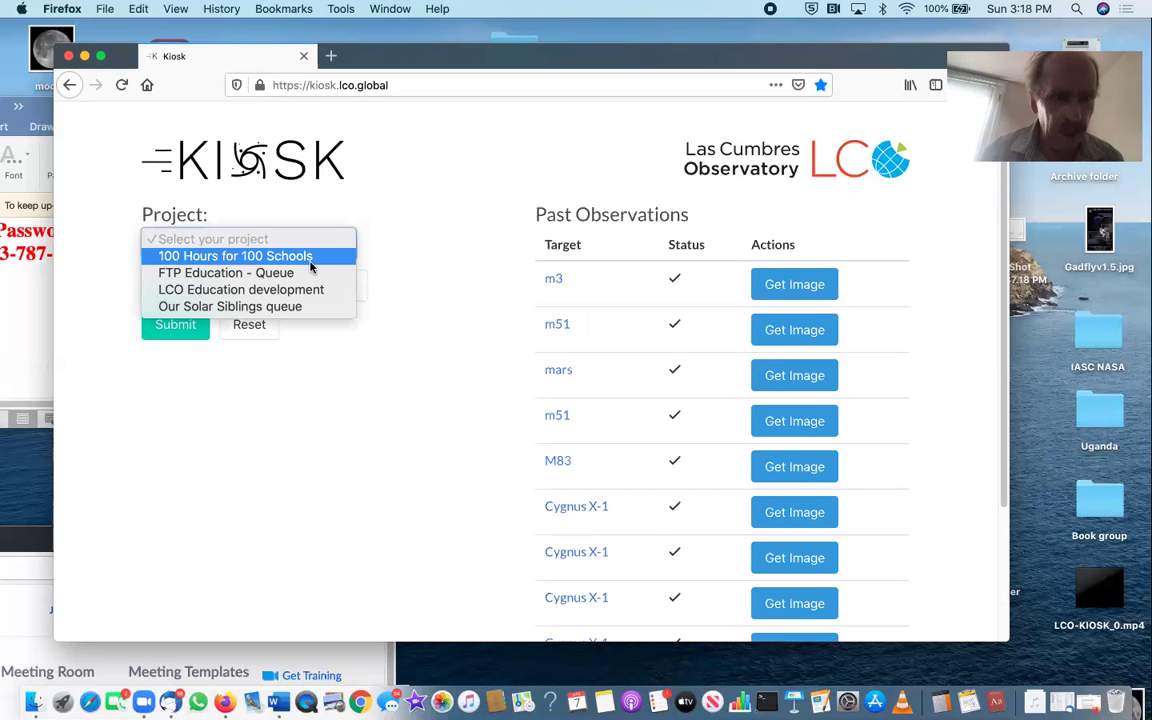
left_click(311, 257)
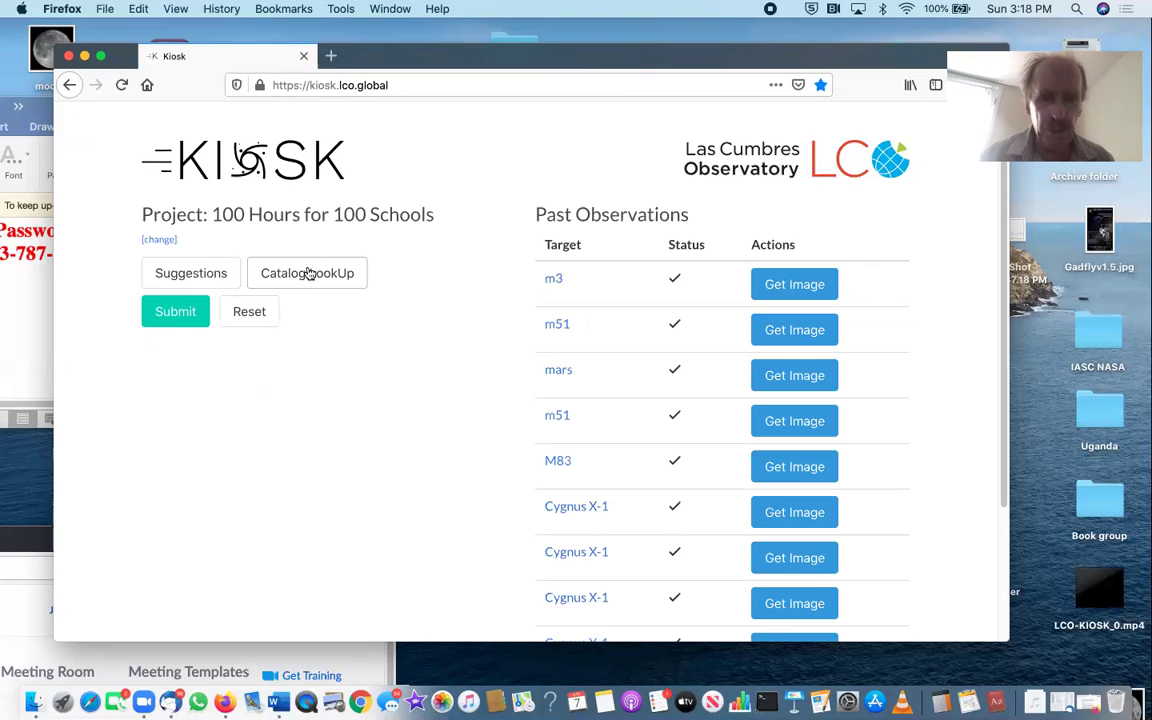
- Reset the catalog lookup and choose the nebula IC443 from the suggested targets
left_click(303, 272)
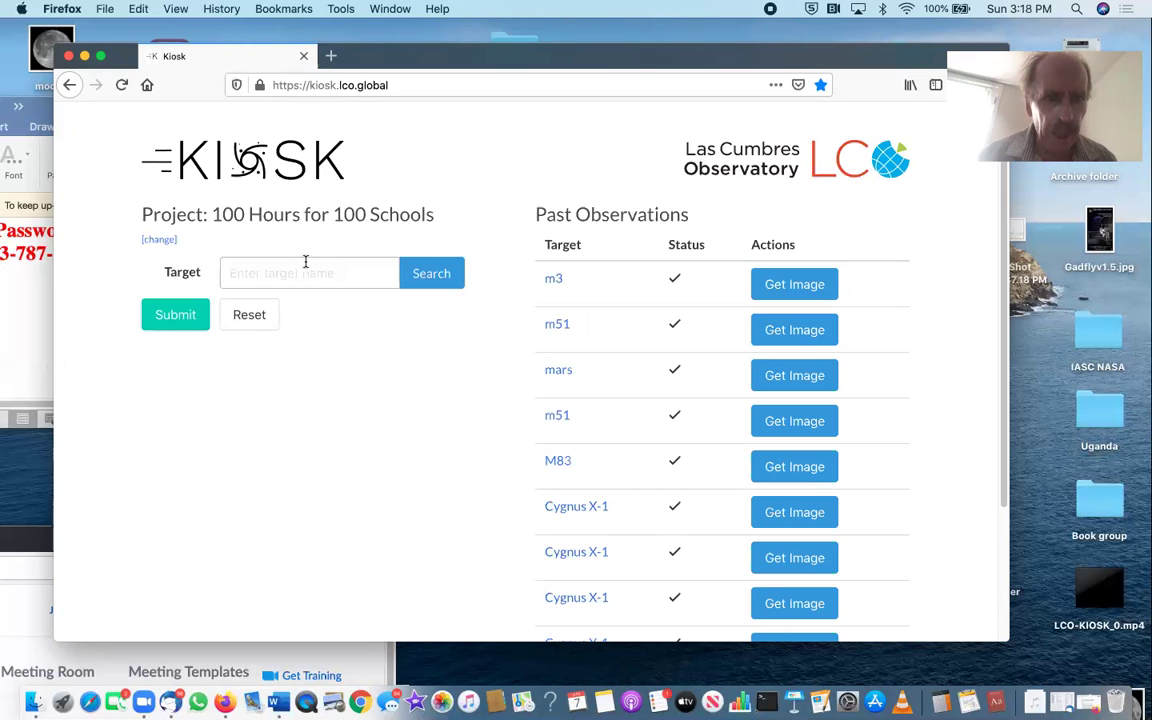
left_click(257, 322)
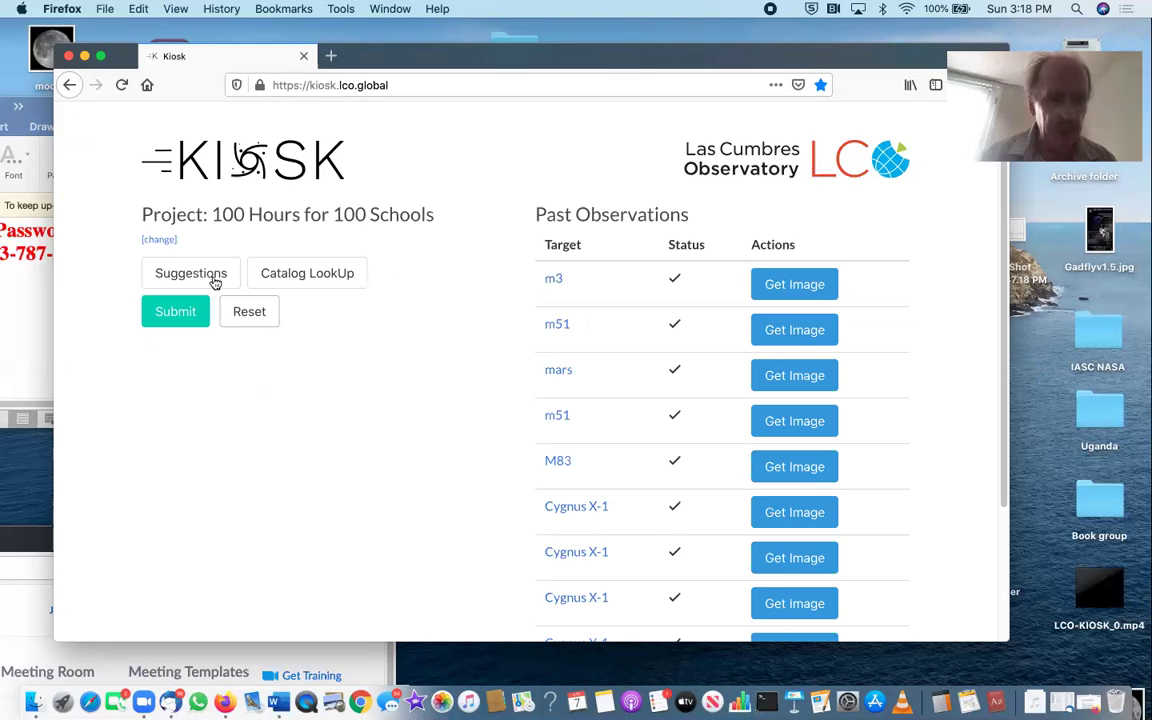
left_click(202, 273)
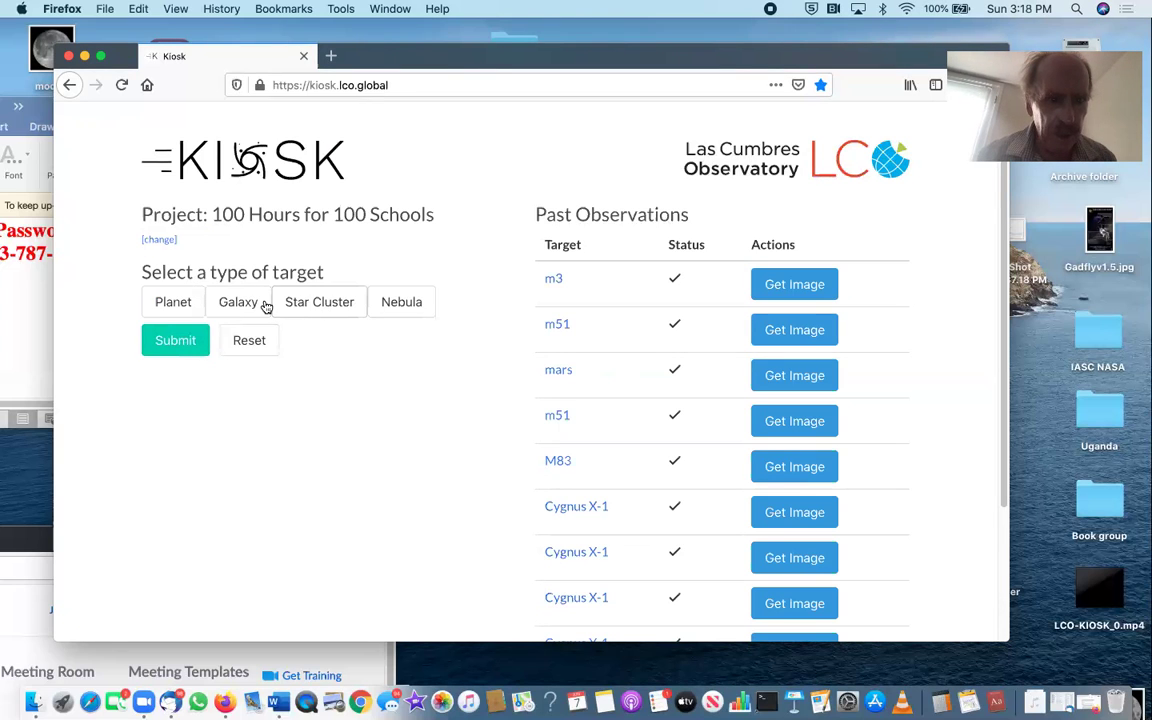
left_click(405, 303)
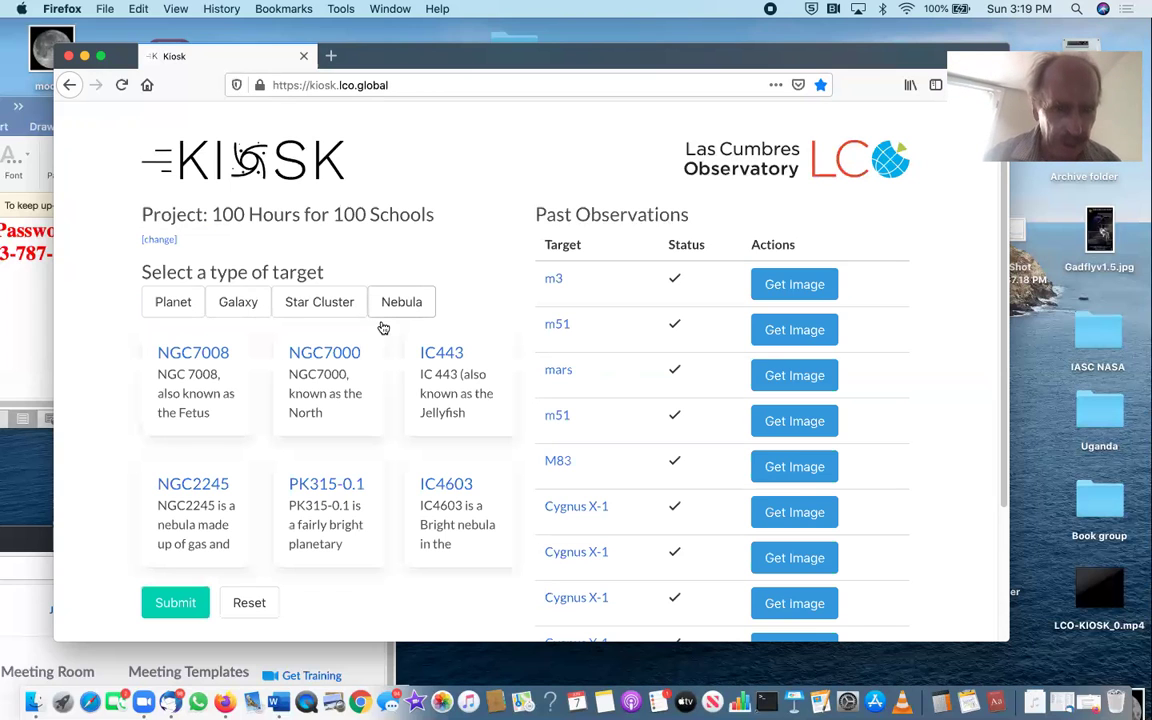
left_click(452, 360)
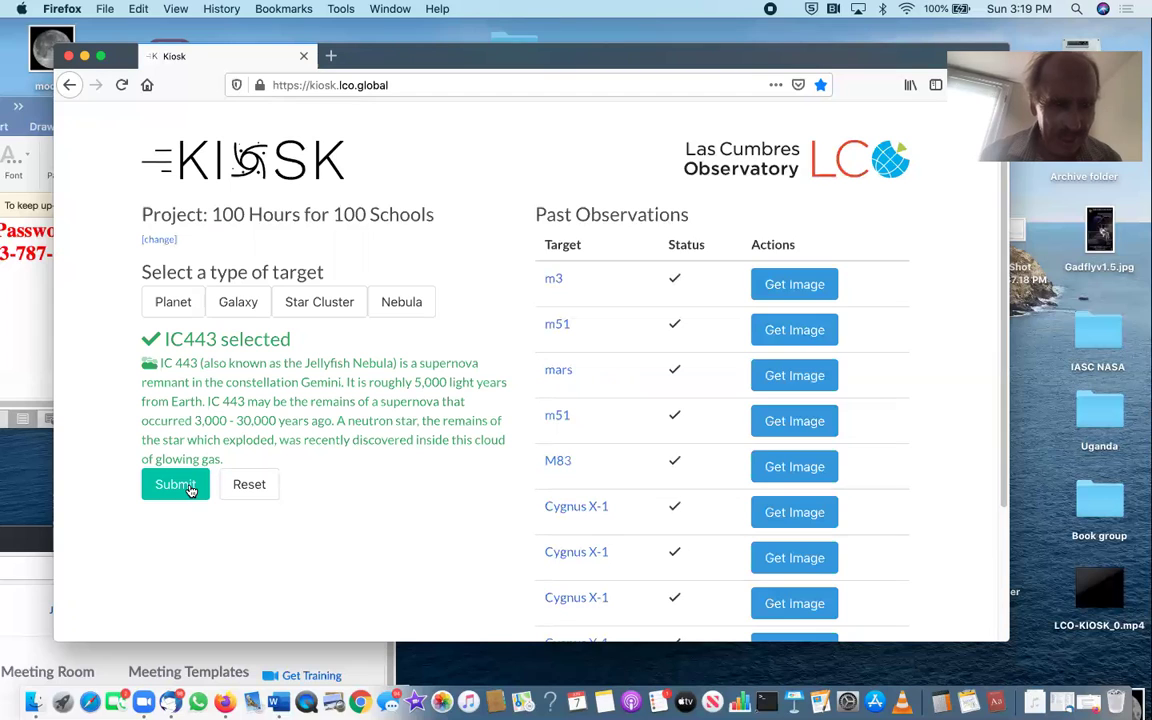
- Submit IC443, which is rejected, then choose galaxy NGC4647 and submit it
left_click(175, 485)
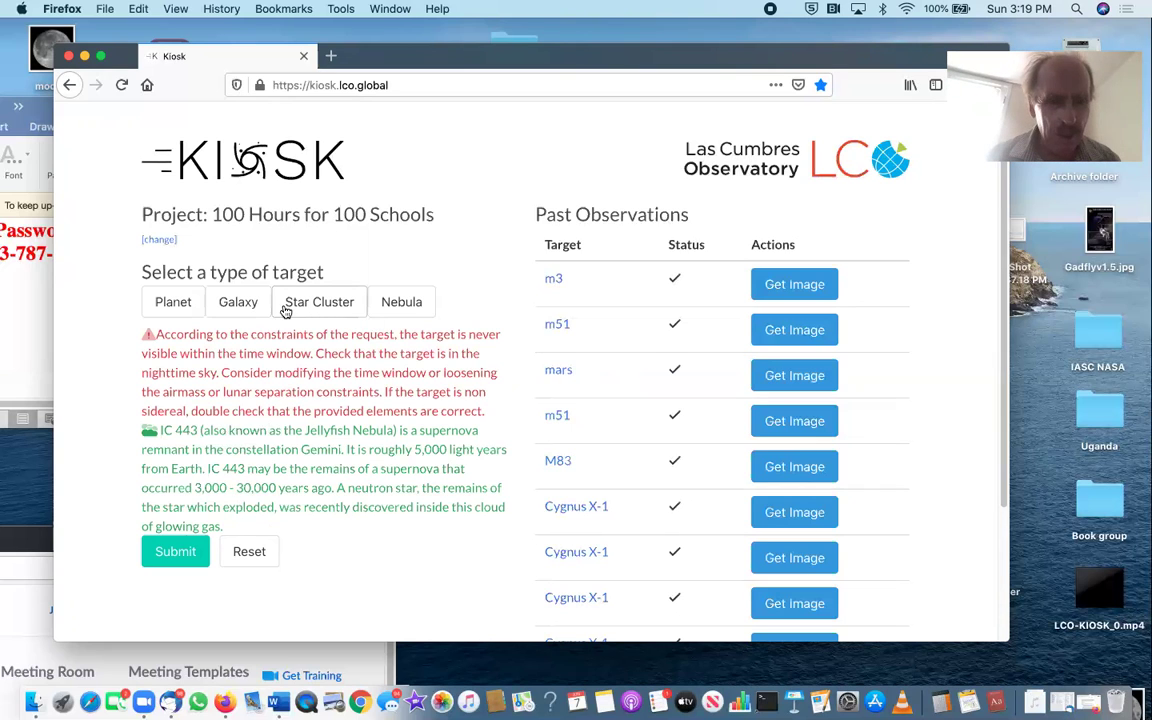
left_click(253, 302)
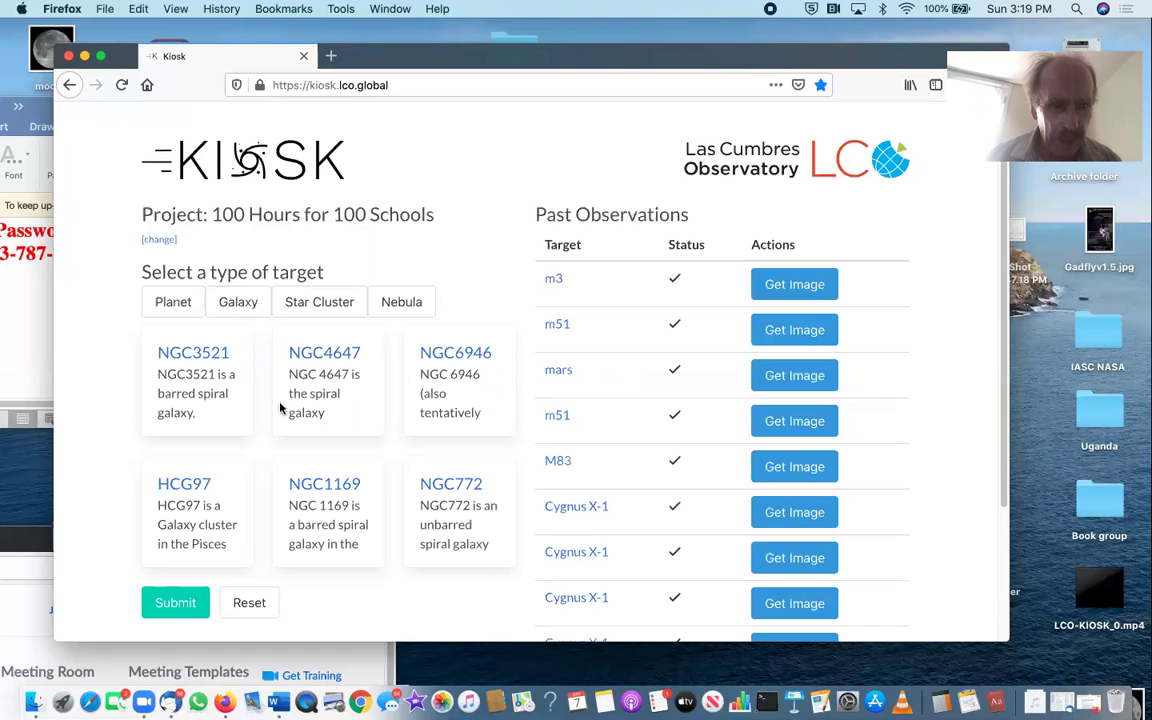
left_click(331, 360)
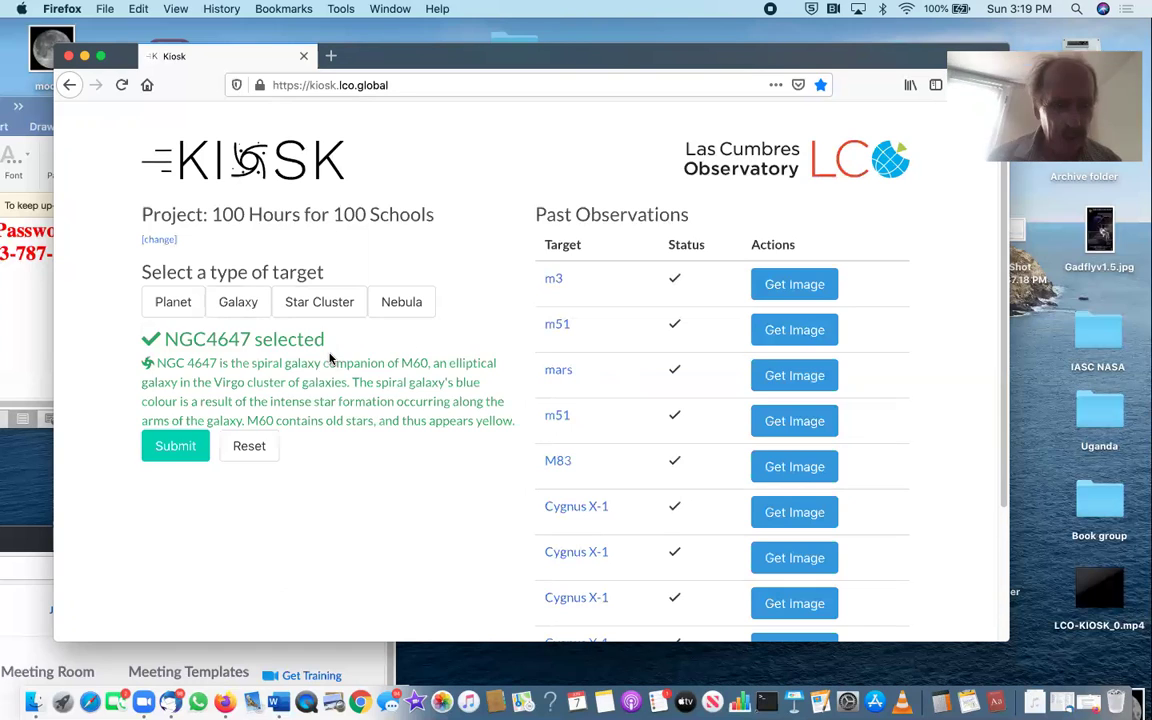
left_click(178, 449)
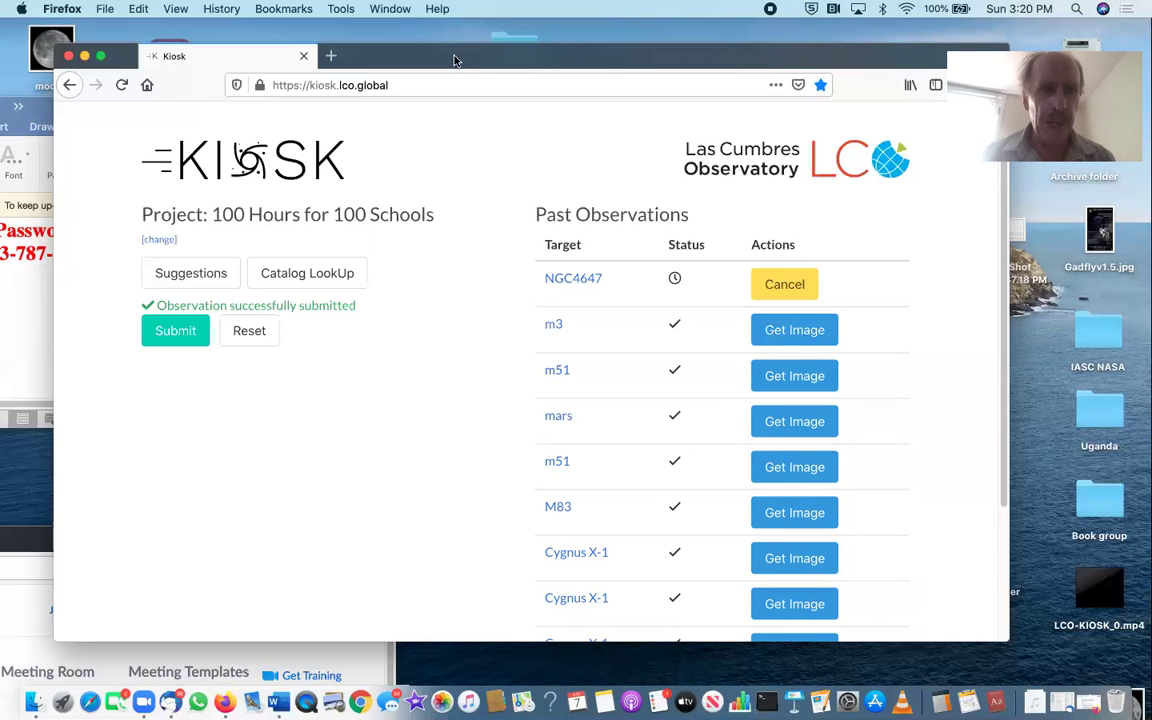
- In a new tab, search Google for 'wiki messier objects'
left_click(331, 55)
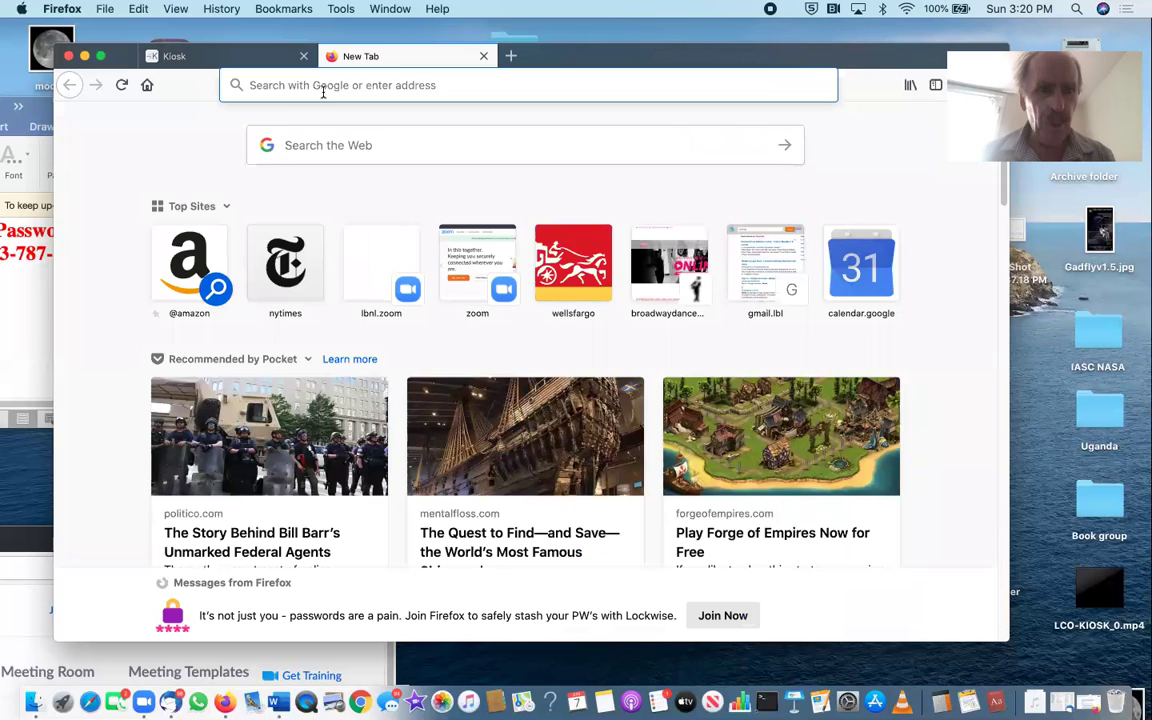
left_click(323, 91)
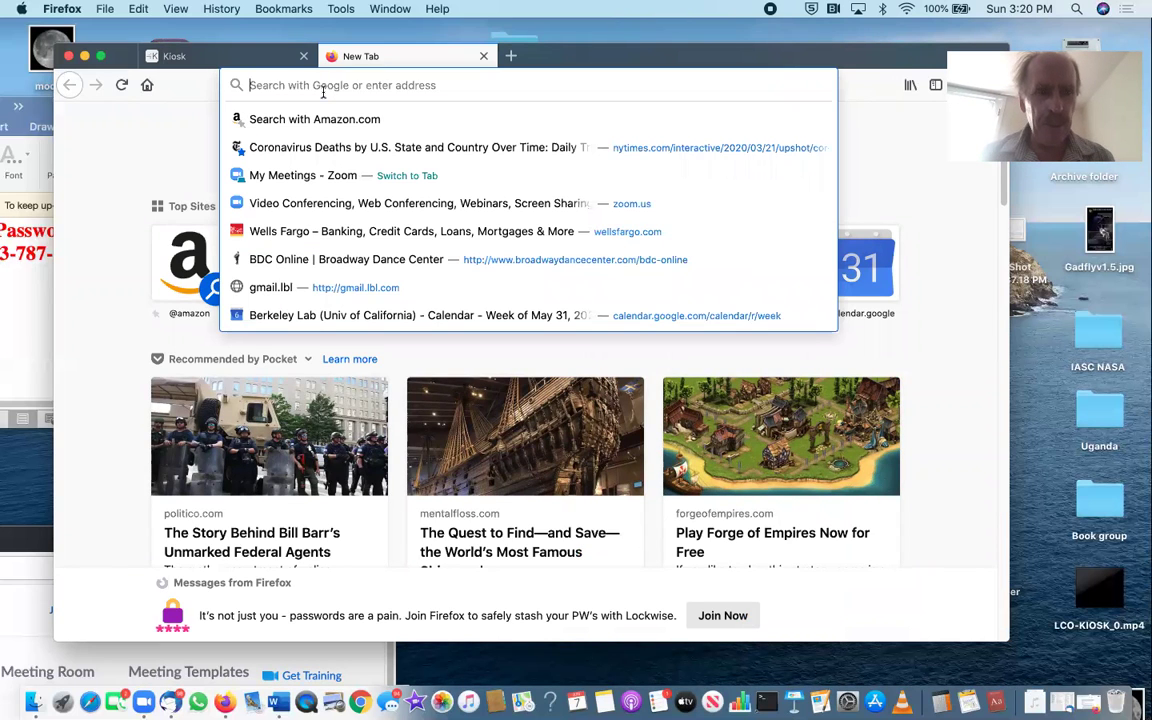
type("mess")
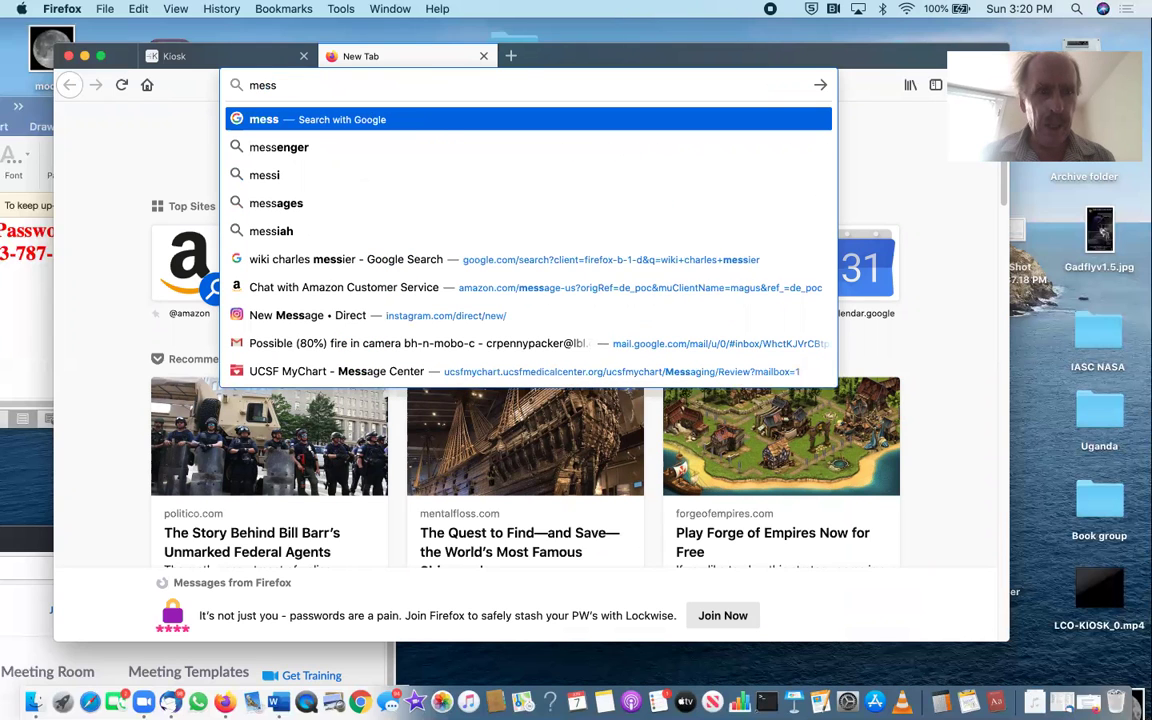
key("BackSpace")
key("BackSpace")
key("BackSpace")
key("BackSpace")
type("wiki")
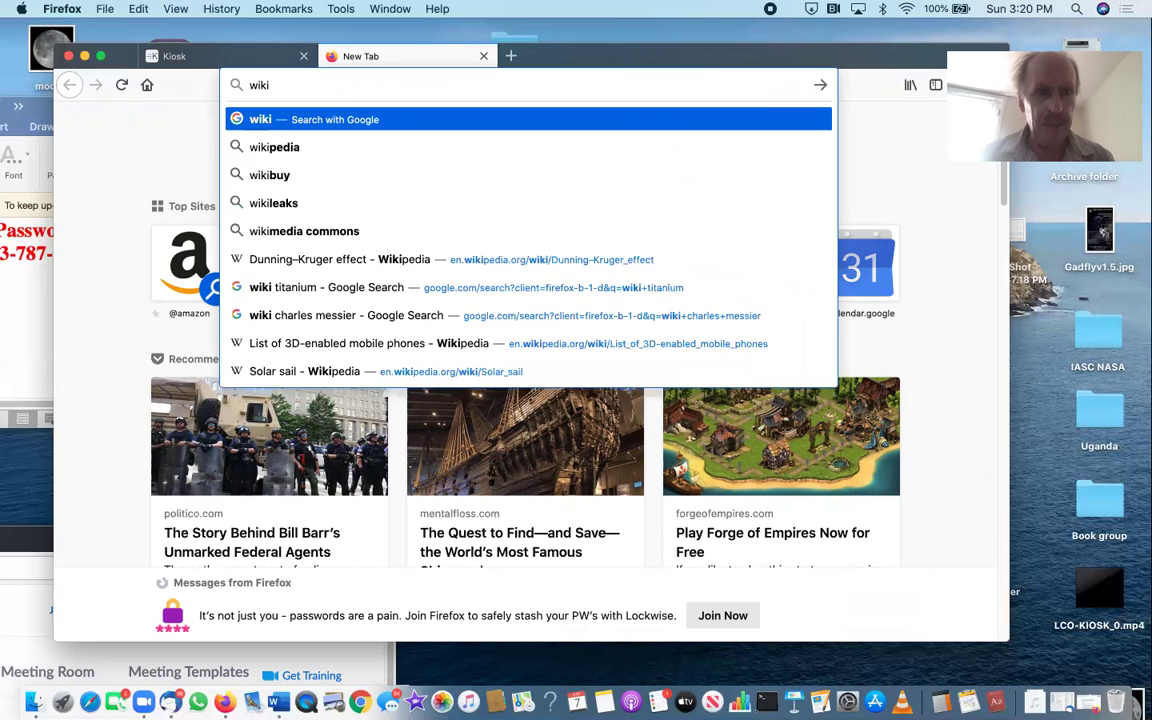
type(" messier objecgt")
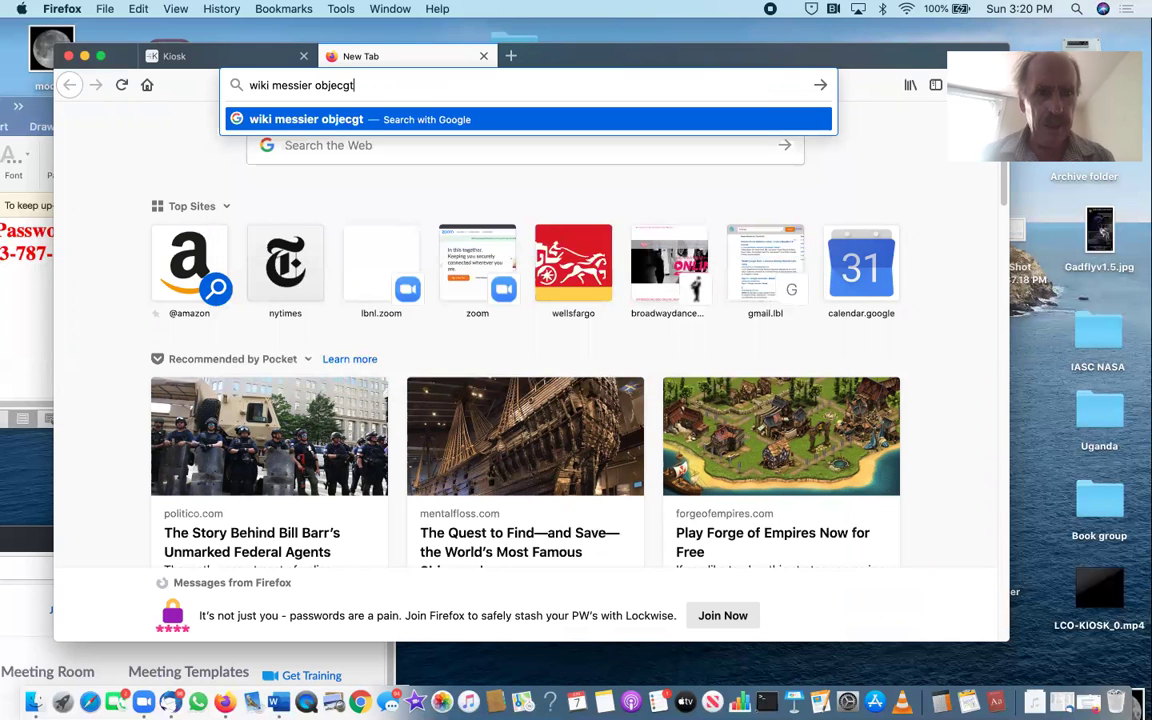
key("BackSpace")
key("BackSpace")
type("ts")
key("Return")
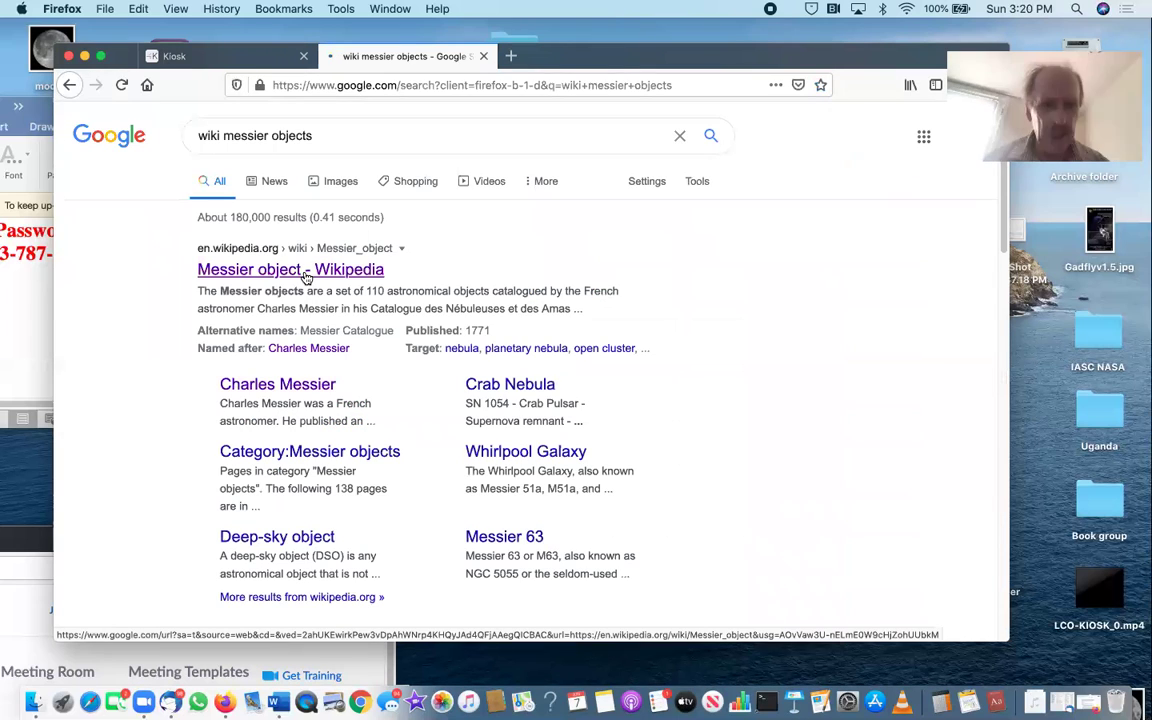
- Open the Wikipedia Messier object article and scroll to its catalogue table starting at M1
left_click(305, 270)
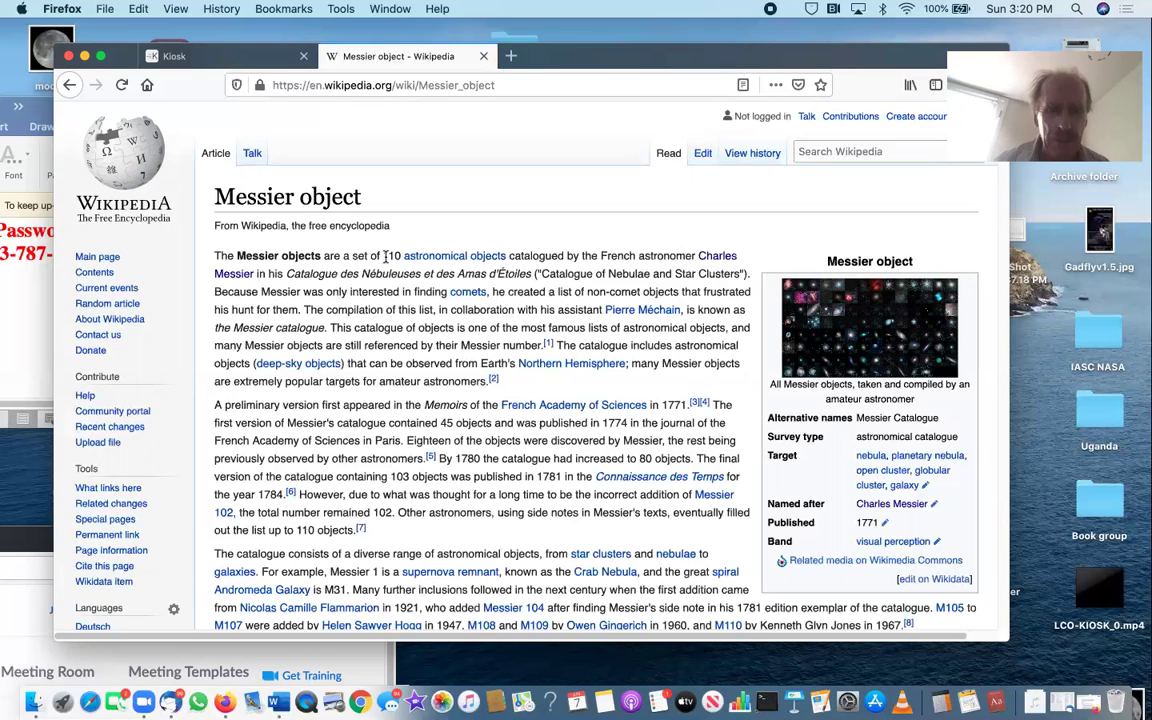
scroll(385, 256, "down", 10)
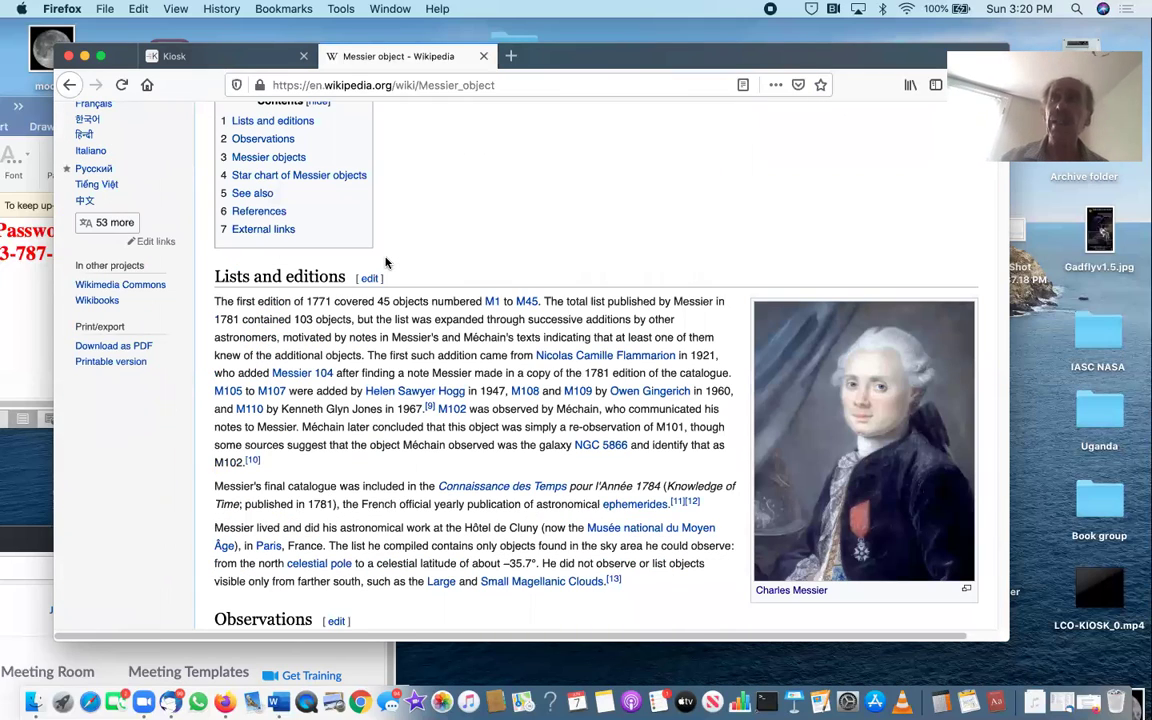
scroll(385, 262, "down", 1)
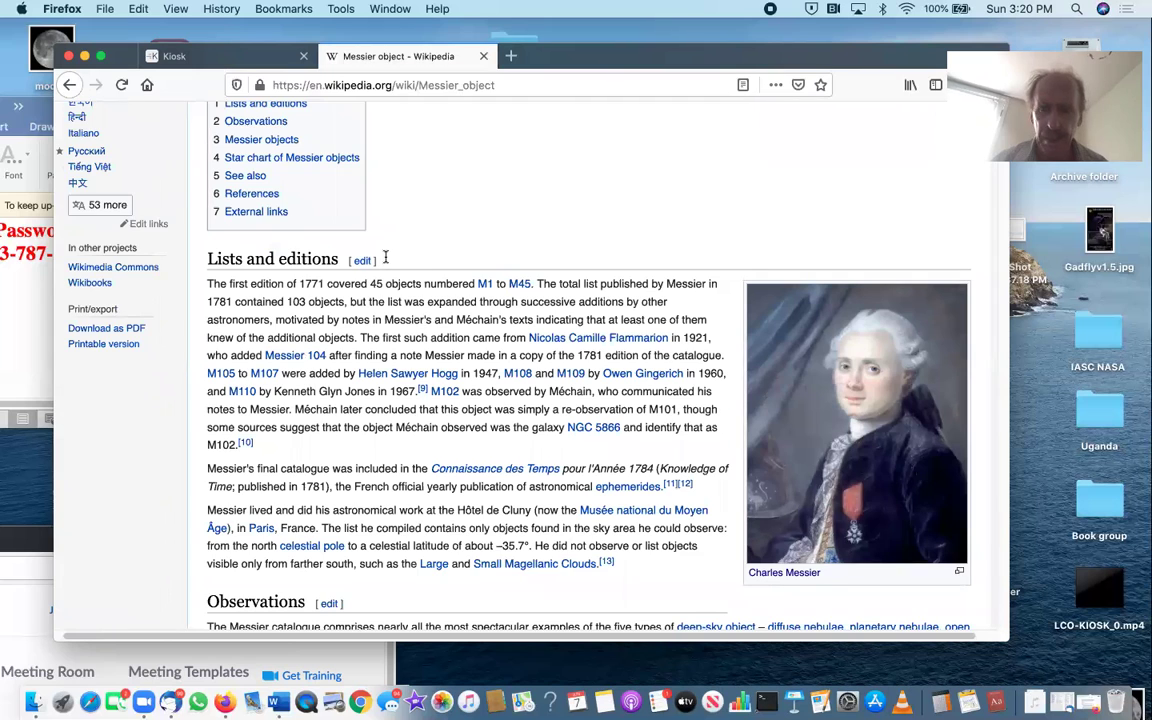
scroll(385, 257, "down", 2)
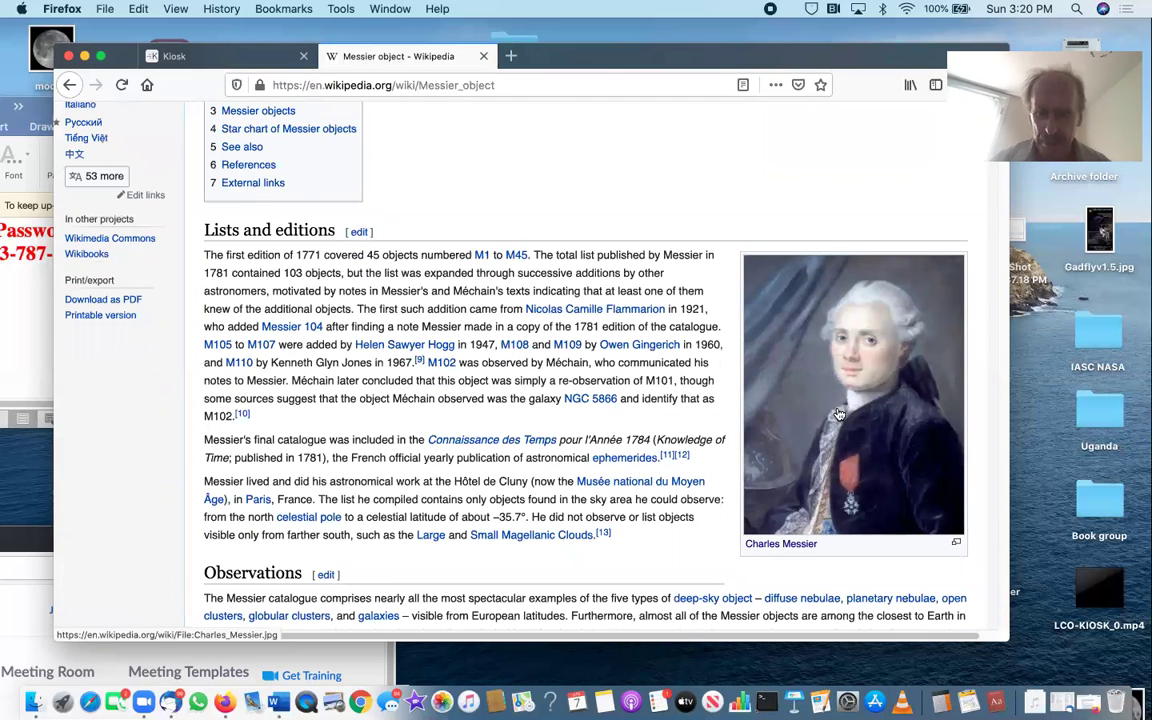
scroll(636, 410, "down", 2)
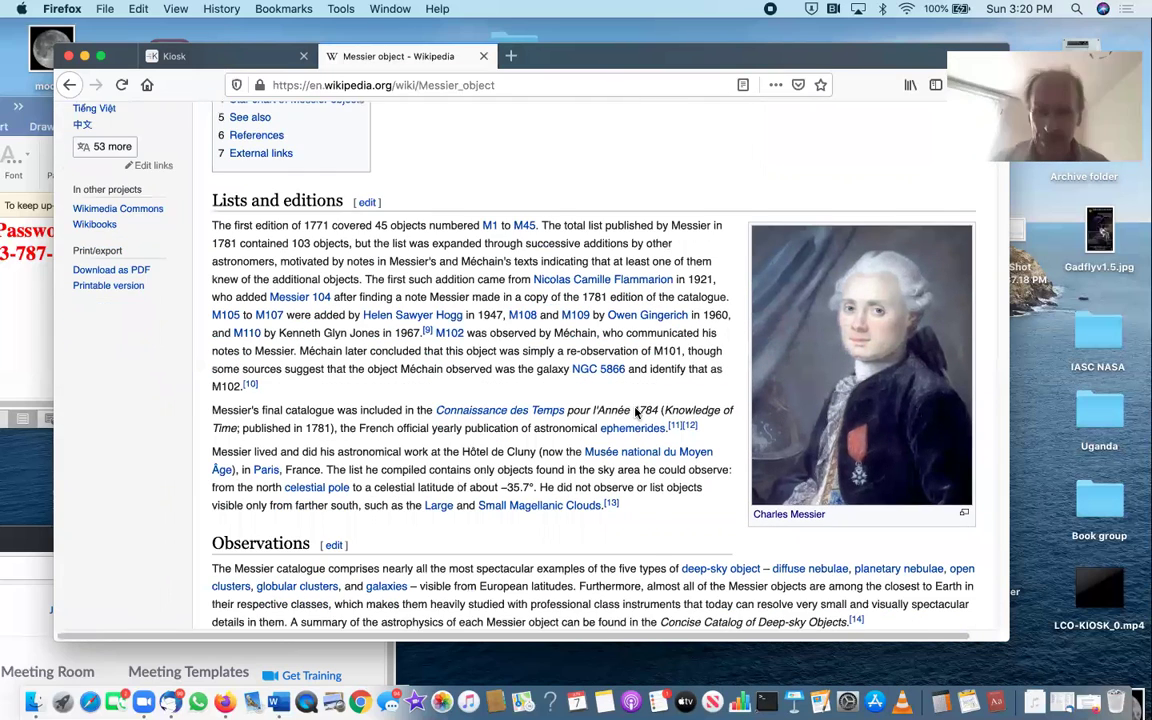
scroll(636, 410, "down", 5)
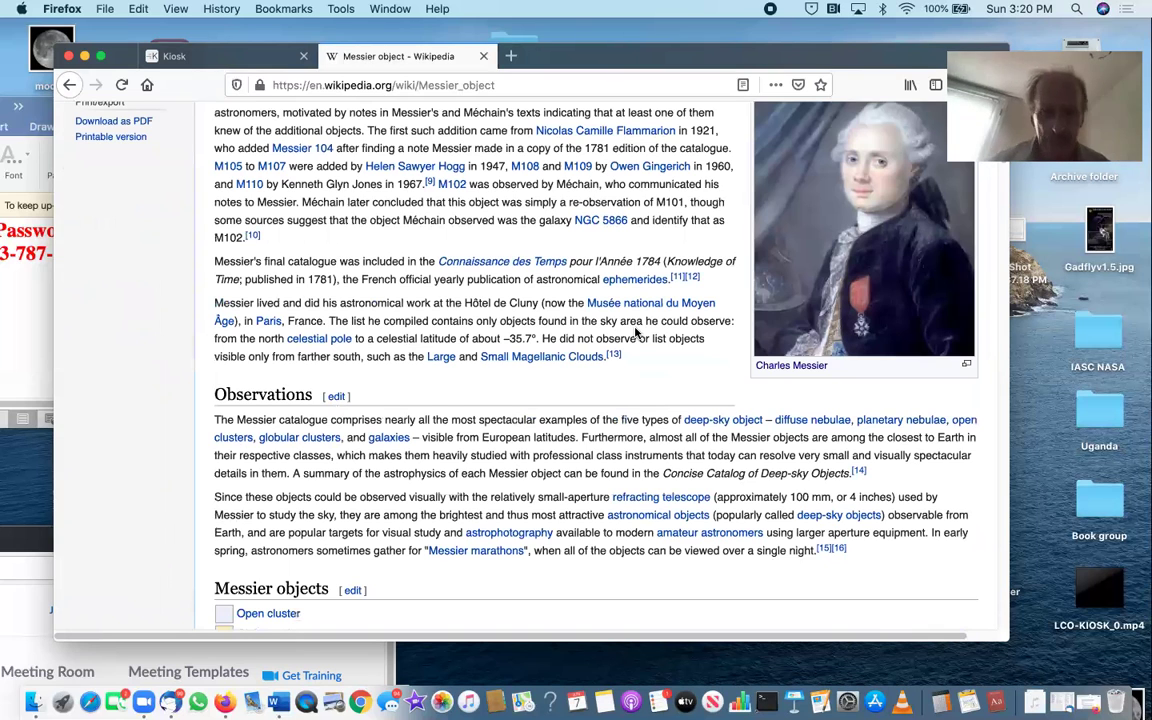
scroll(636, 333, "down", 7)
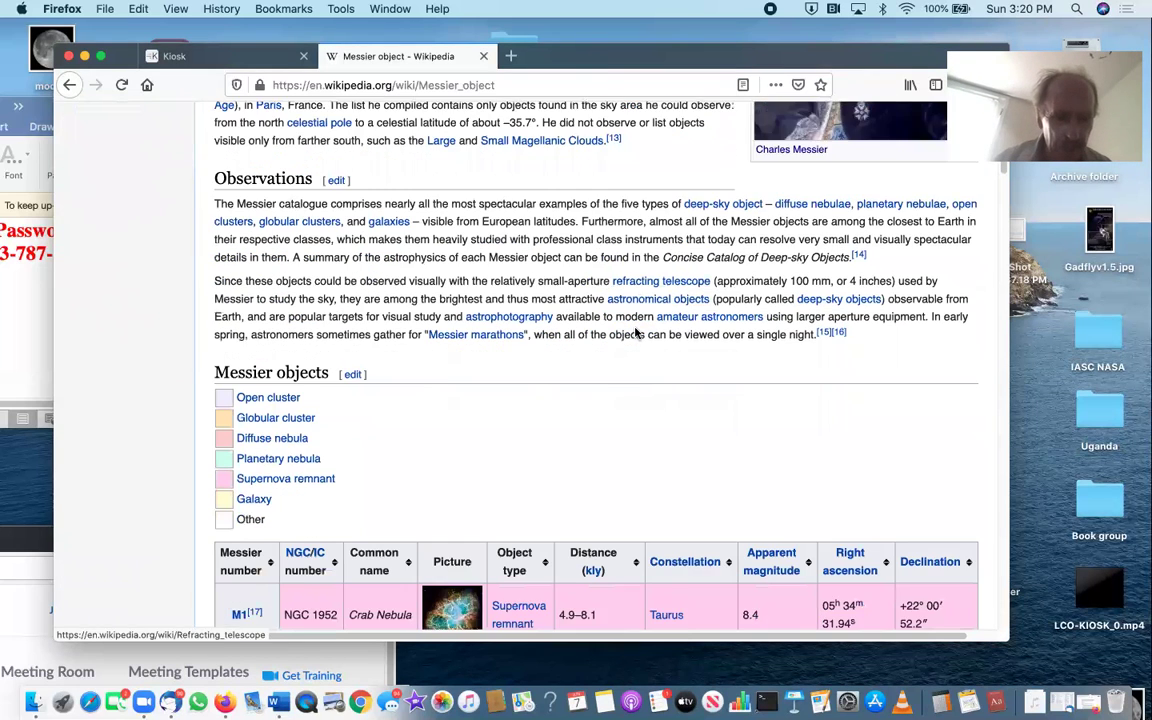
scroll(636, 333, "down", 6)
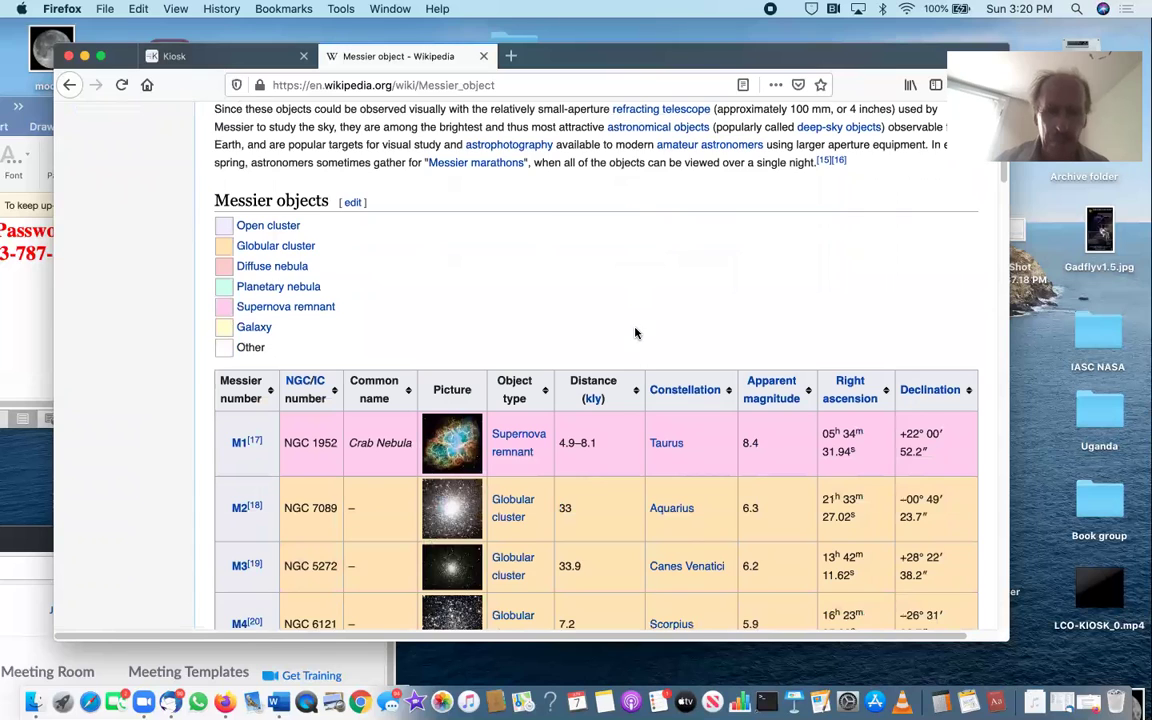
scroll(635, 333, "down", 4)
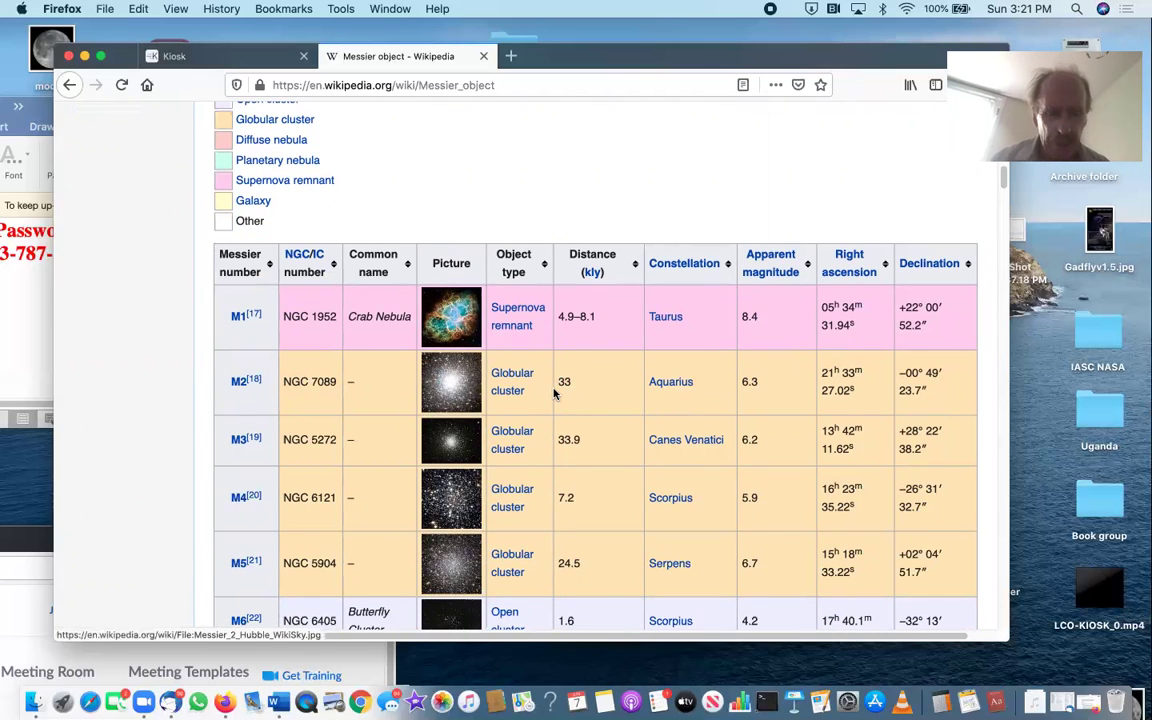
- Scroll the Messier table down to rows M7–M14, including the M8 Lagoon Nebula
scroll(554, 394, "down", 8)
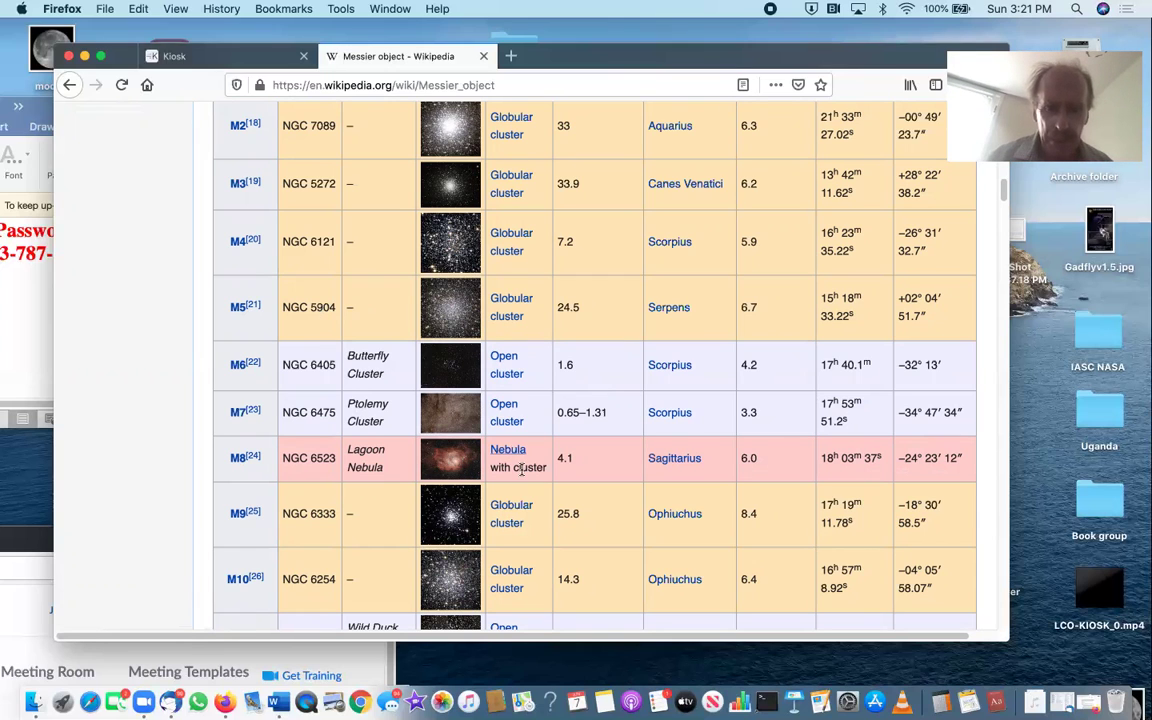
scroll(497, 558, "down", 4)
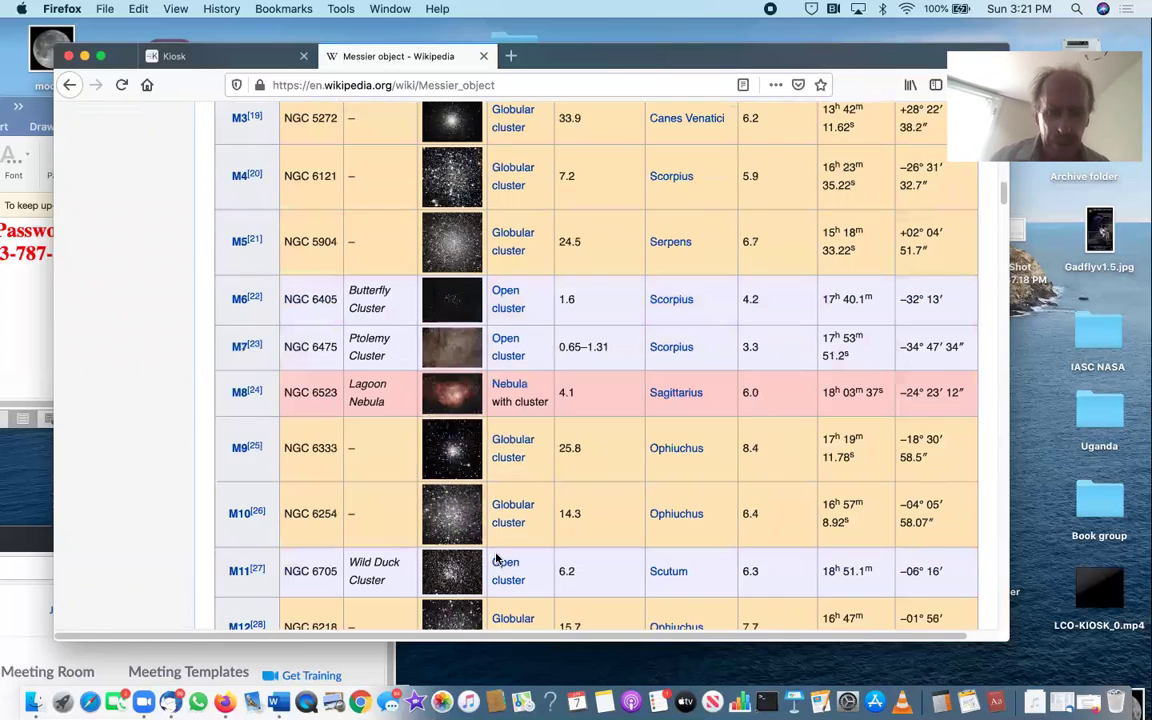
scroll(497, 558, "down", 1)
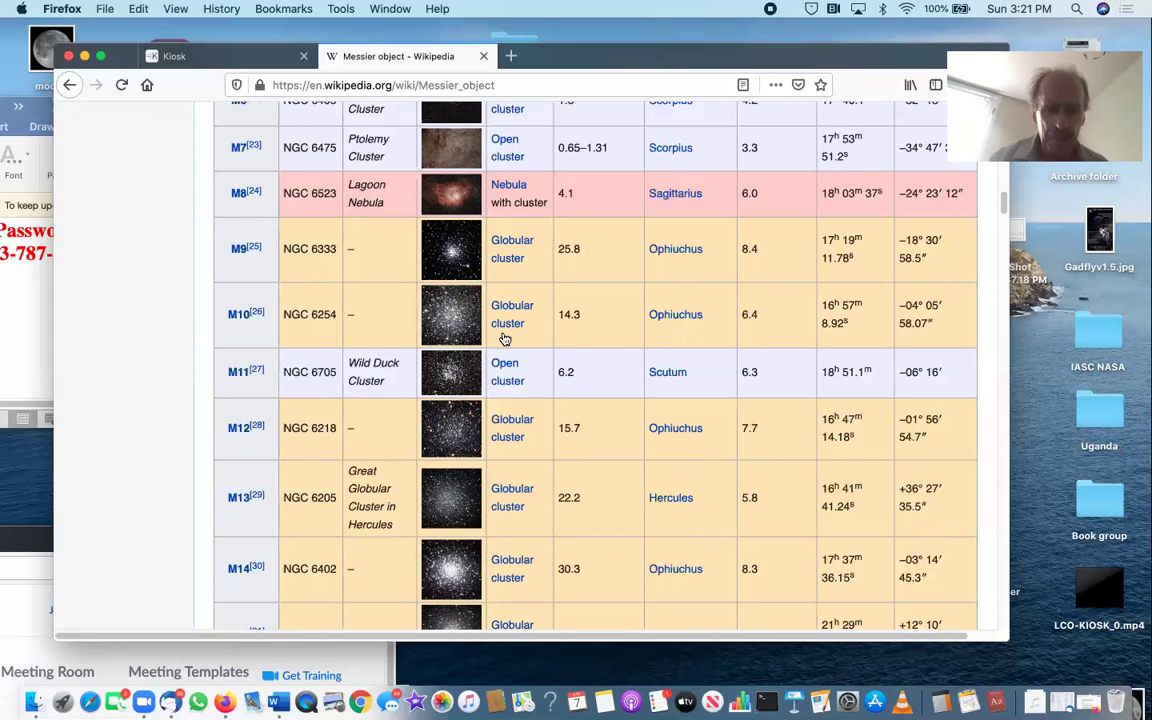
- Scroll further down the Messier table to M19, past the Eagle and Omega nebulae
scroll(505, 338, "down", 5)
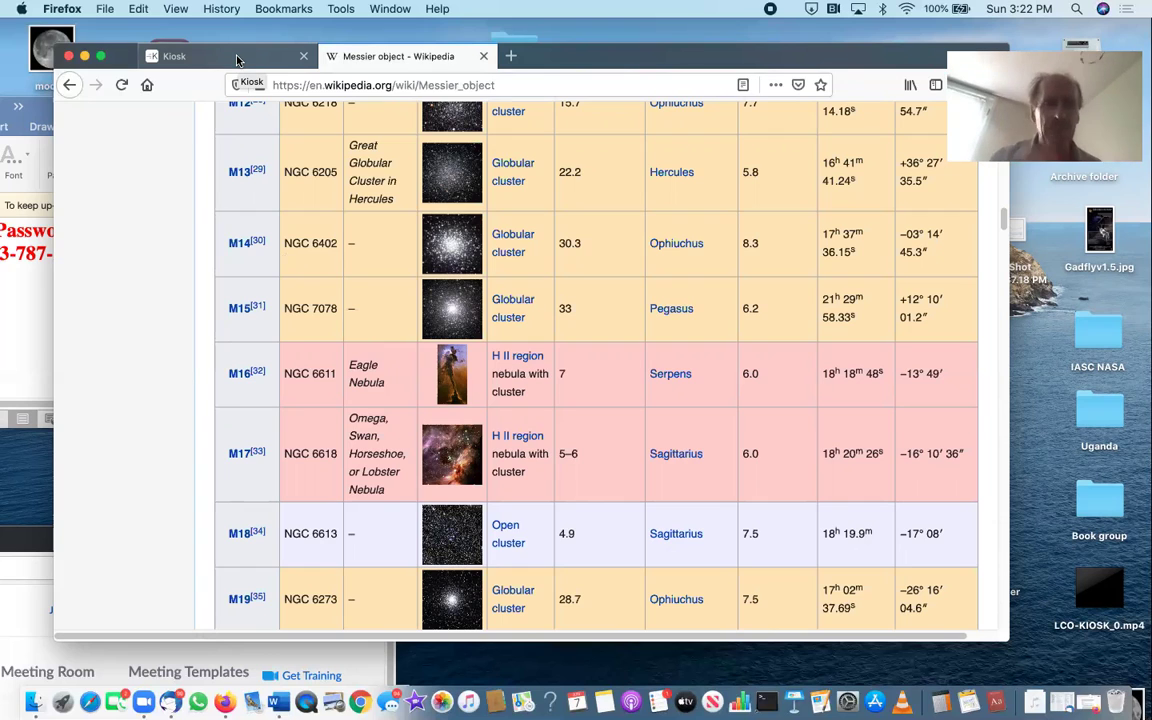
- Back in the Kiosk, preview the m51 image and open its kiosk-m51 request in the Observation Portal
left_click(237, 60)
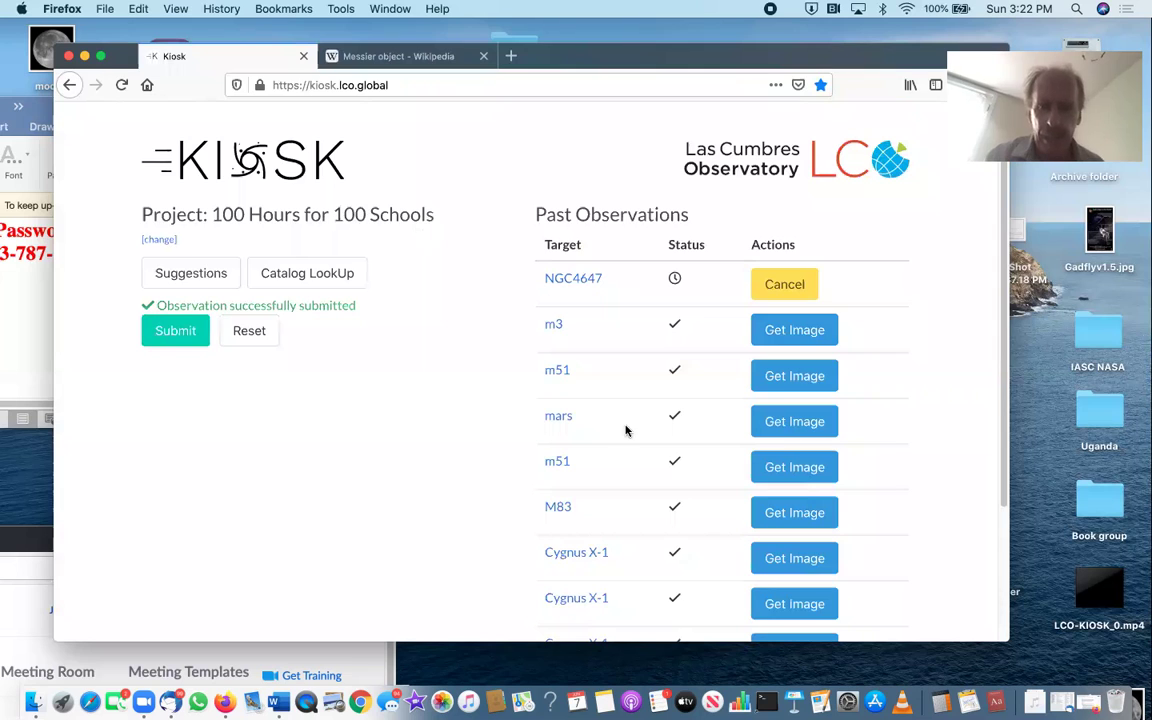
left_click(805, 380)
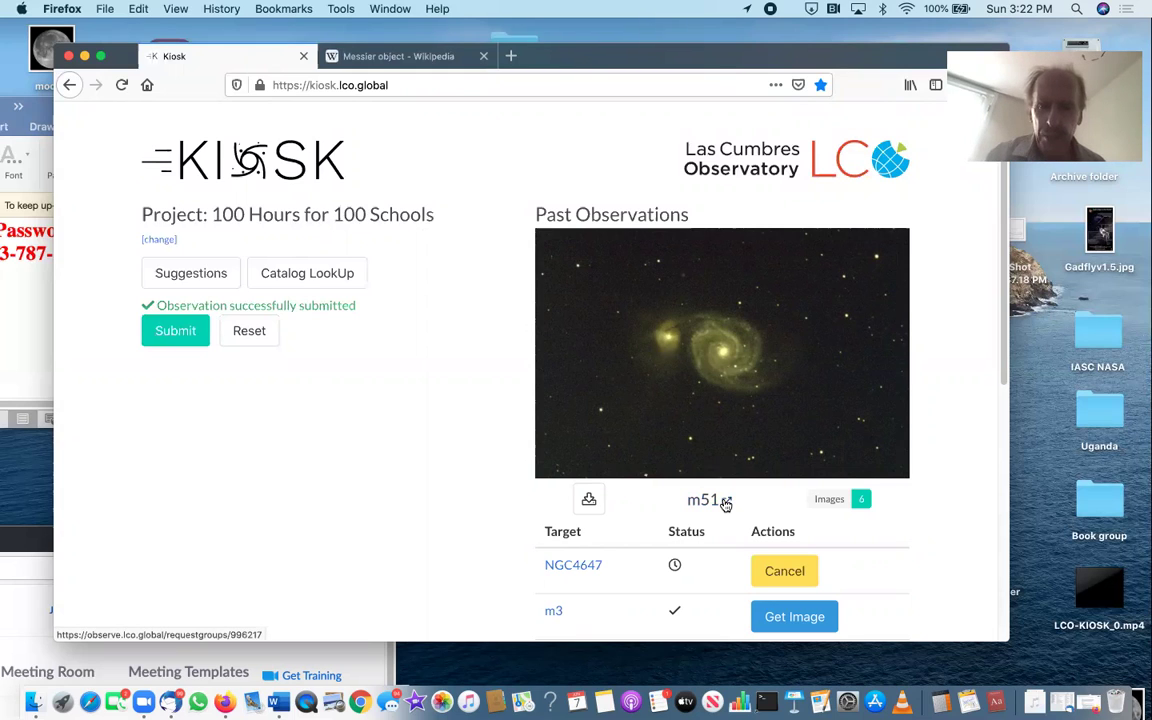
left_click(726, 503)
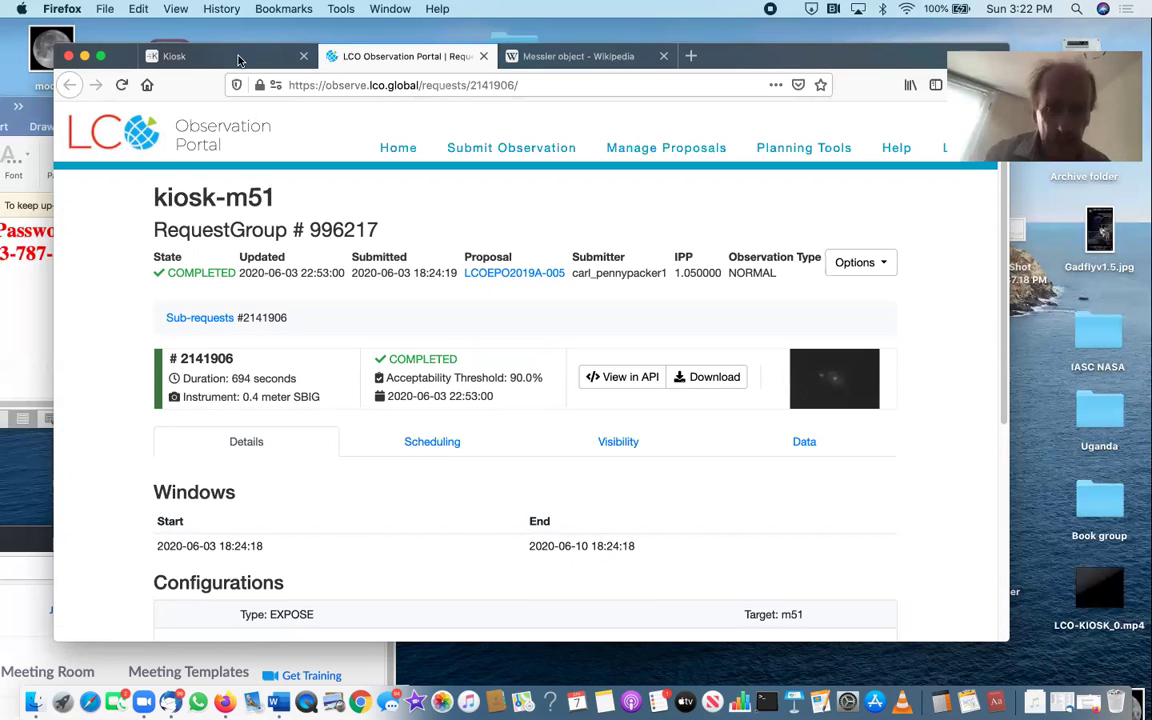
- Go back to the Kiosk tab and open m51's portal request page showing its 694-second SBIG exposure
key("ctrl+shift+Tab")
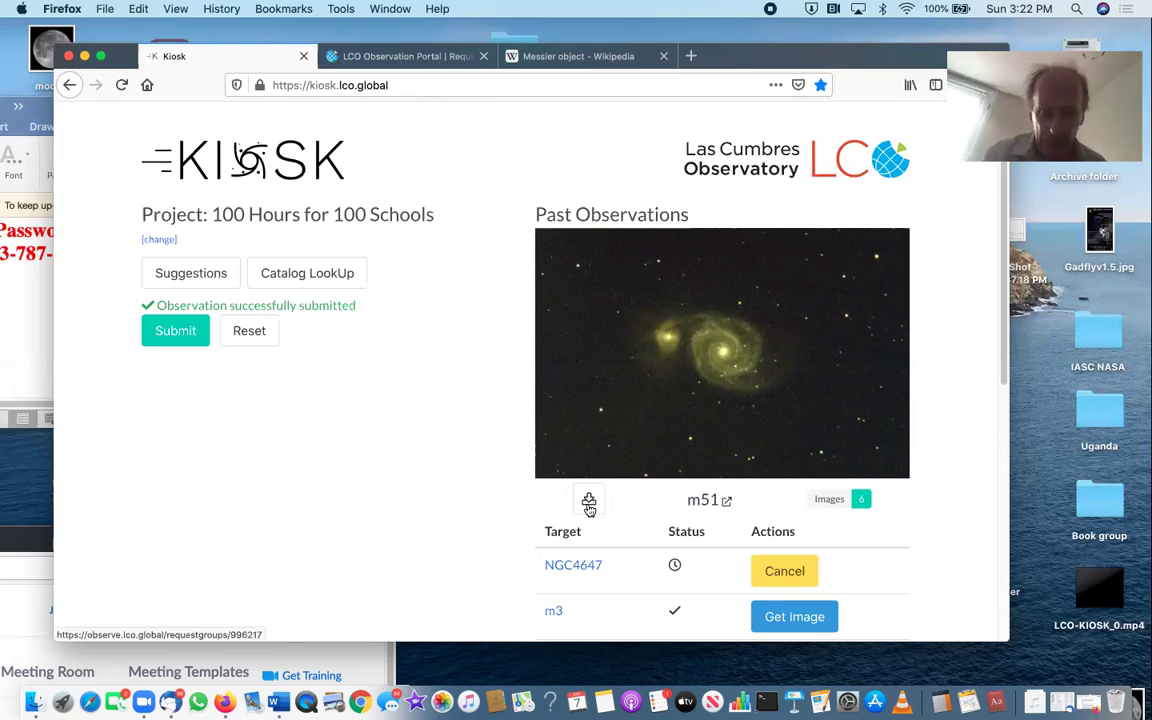
left_click(712, 500)
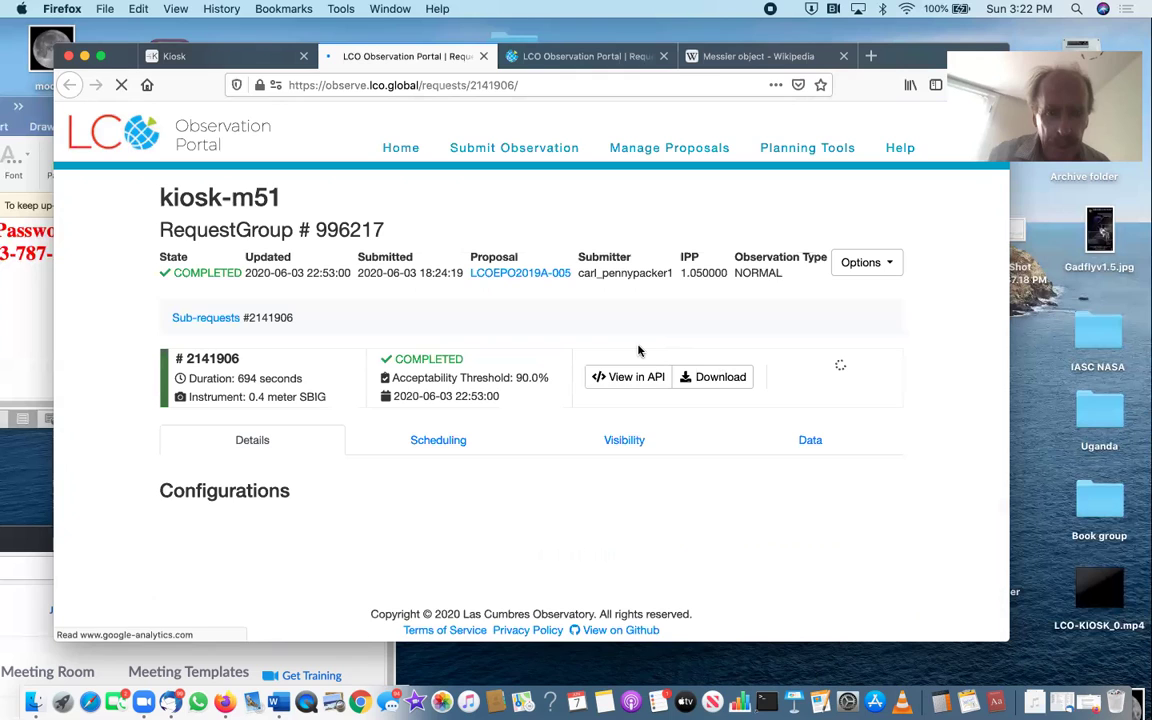
- In m51's Data list, select the reduced rp, V and B frames and download them as one zip
left_click(800, 443)
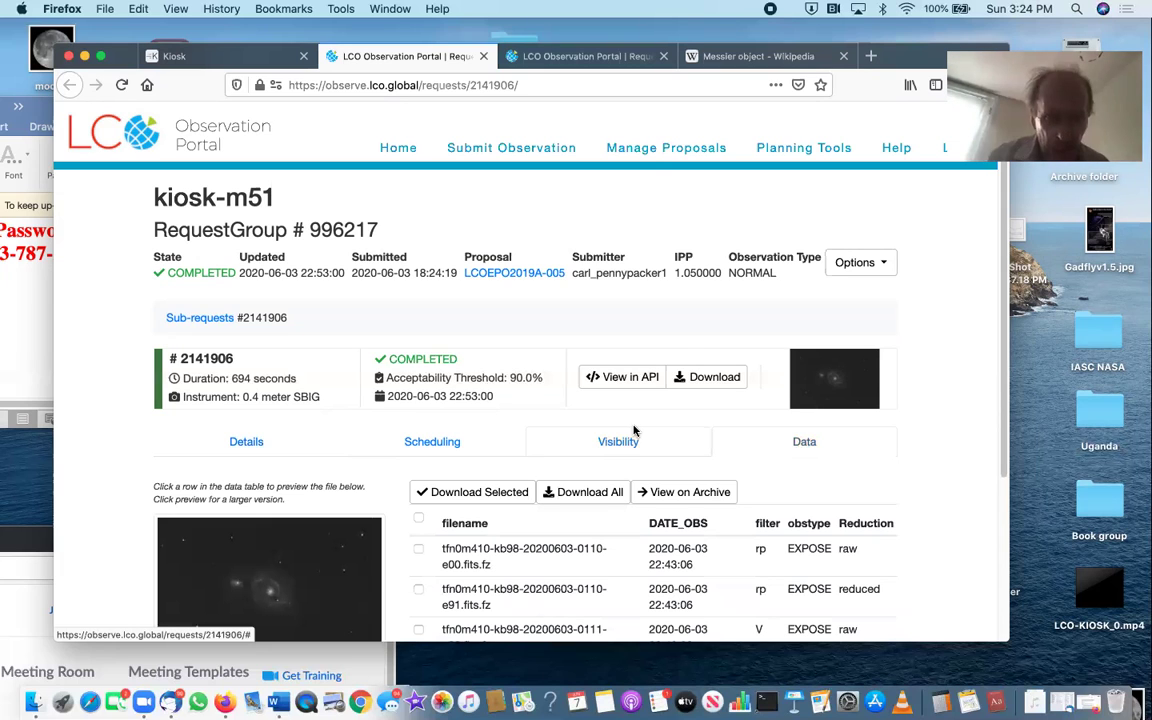
scroll(636, 432, "down", 5)
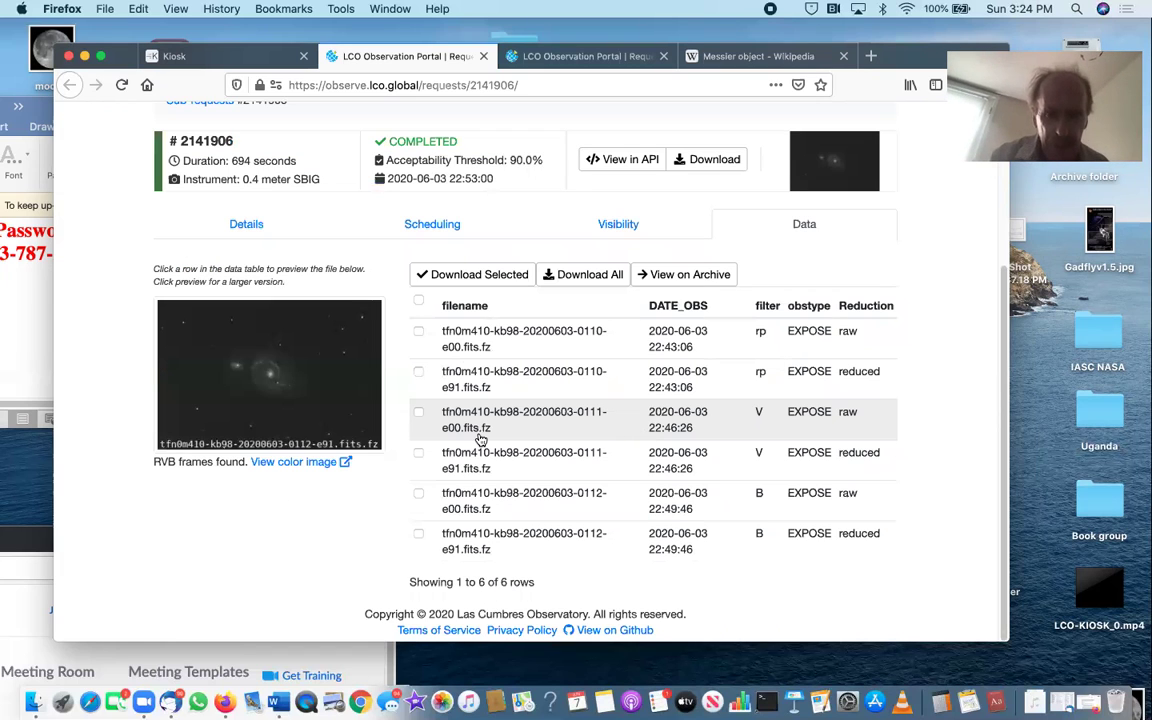
left_click(481, 443)
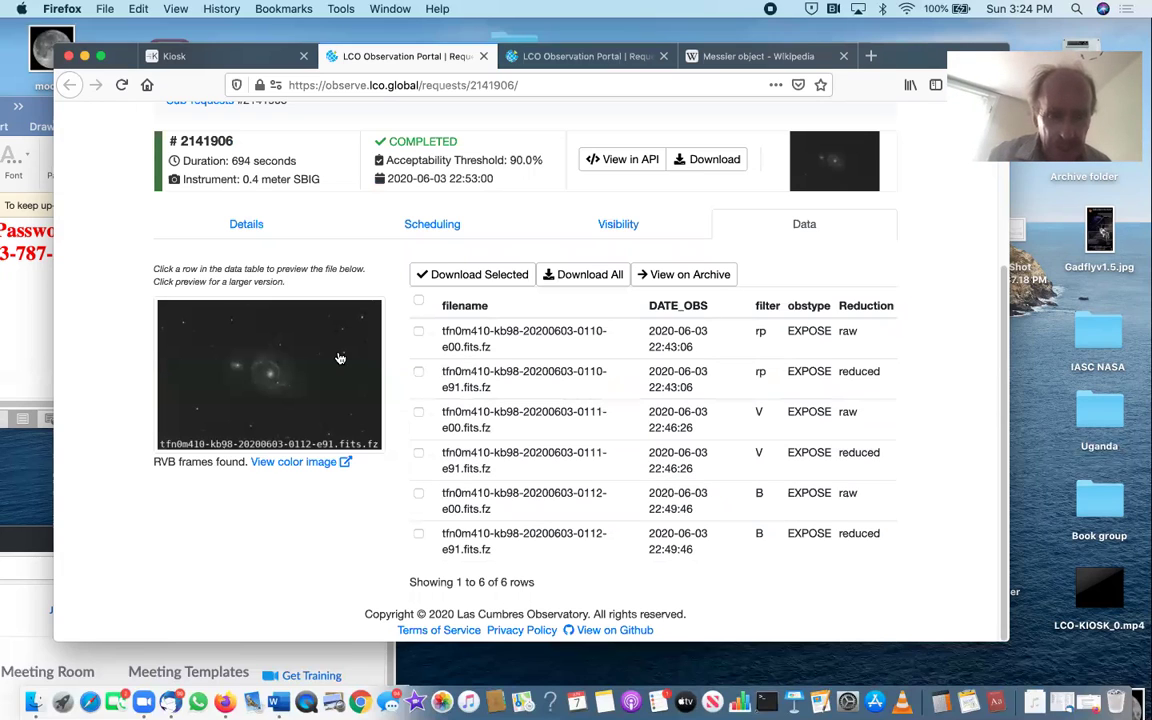
left_click(418, 373)
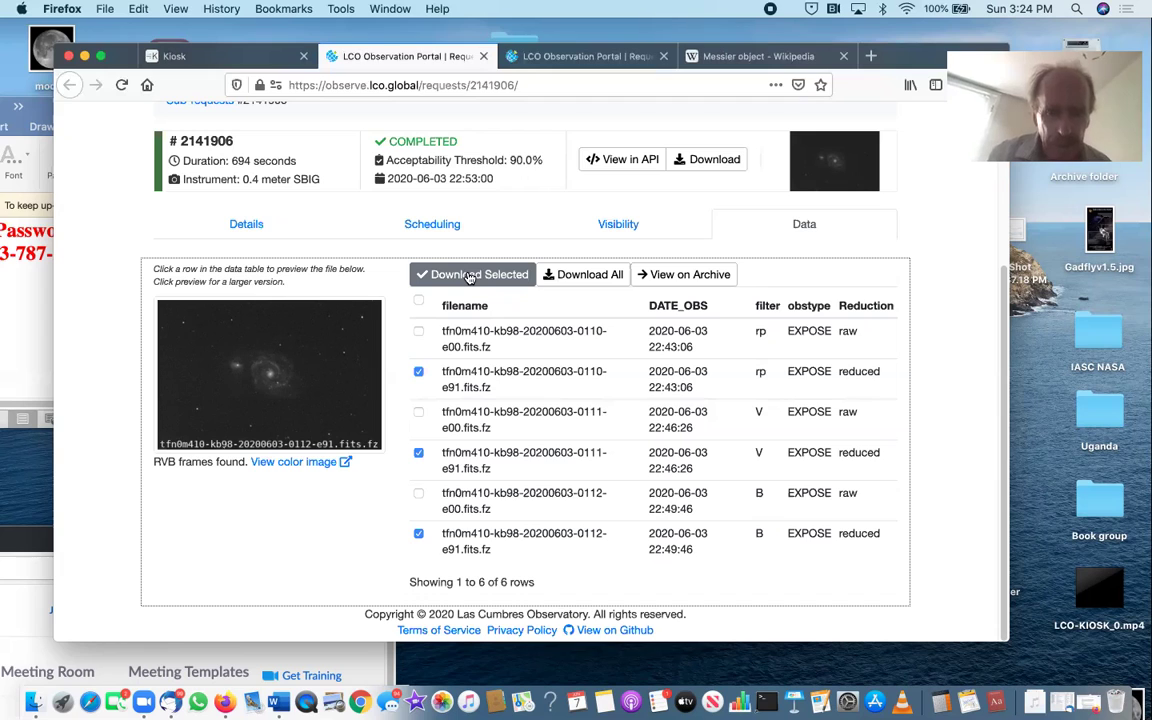
left_click(470, 277)
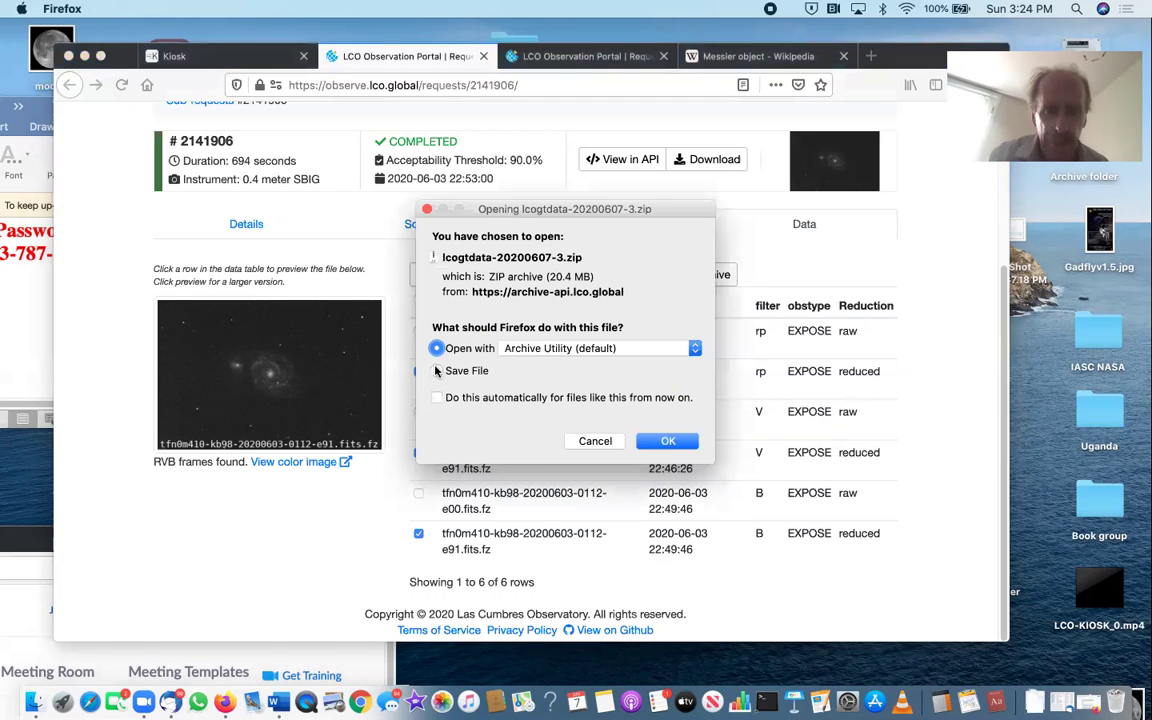
- Accept lcogtdata-20200607-3.zip with Archive Utility so it downloads and extracts to Downloads
left_click(436, 371)
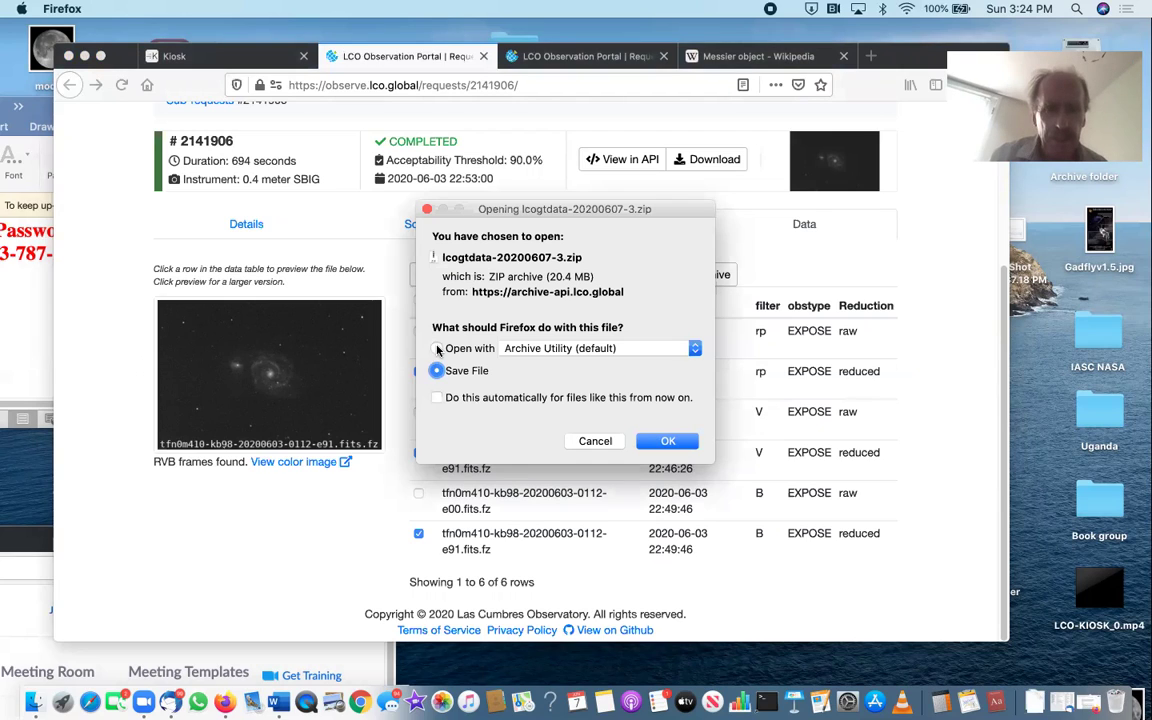
left_click(437, 348)
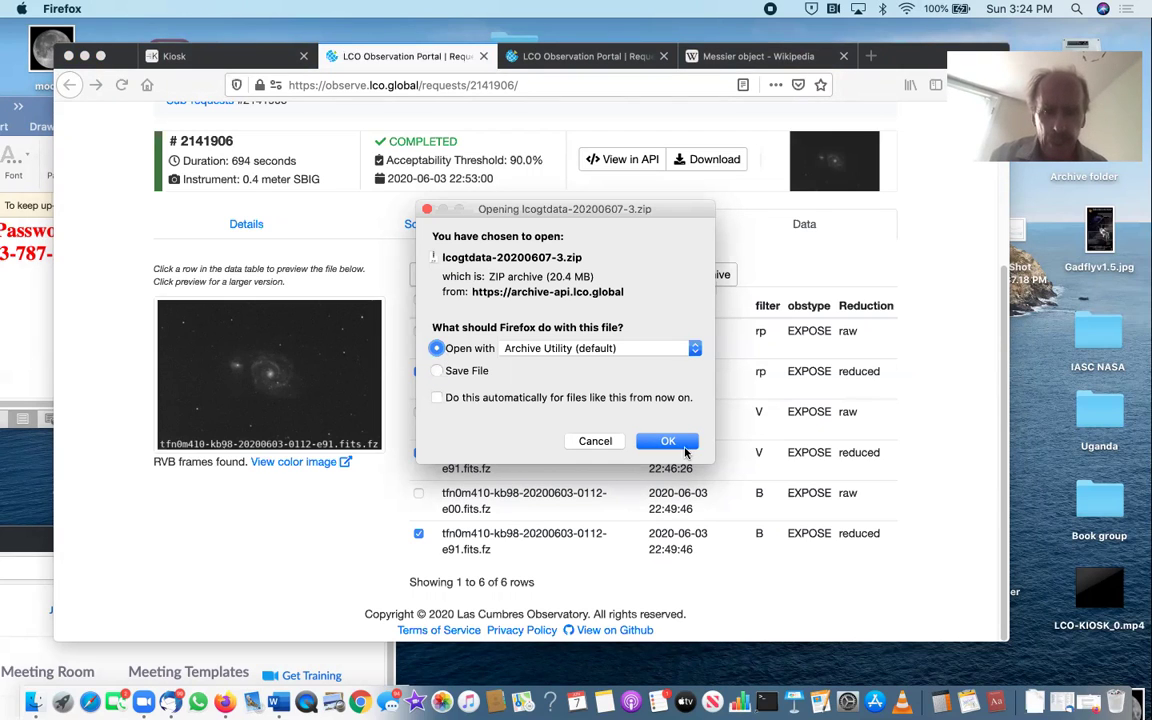
left_click(683, 444)
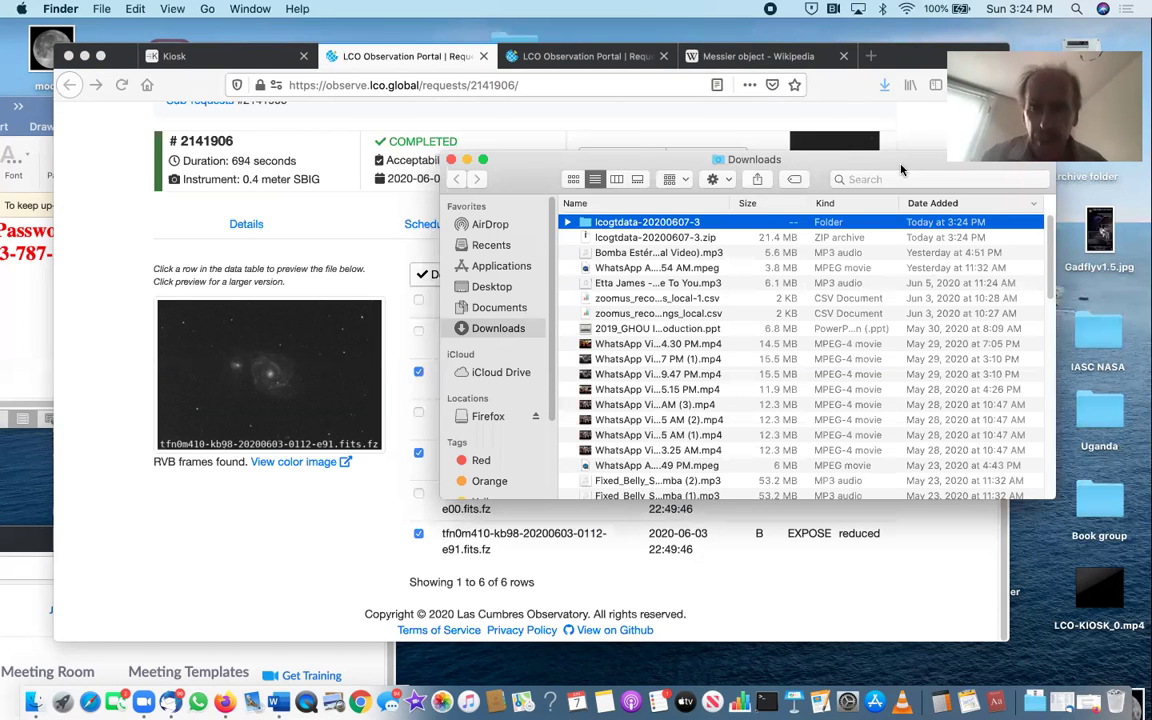
- Move the Downloads window aside to check the extracted lcogtdata-20200607-3 folder
left_click_drag(620, 160, 468, 242)
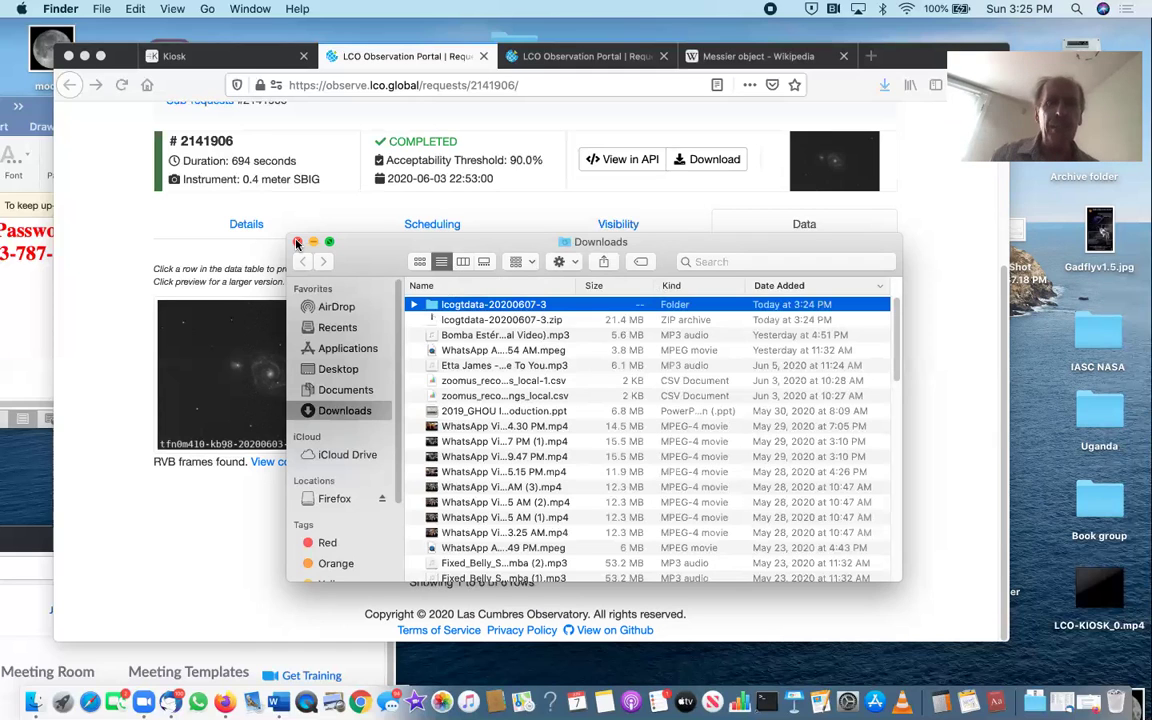
left_click(297, 243)
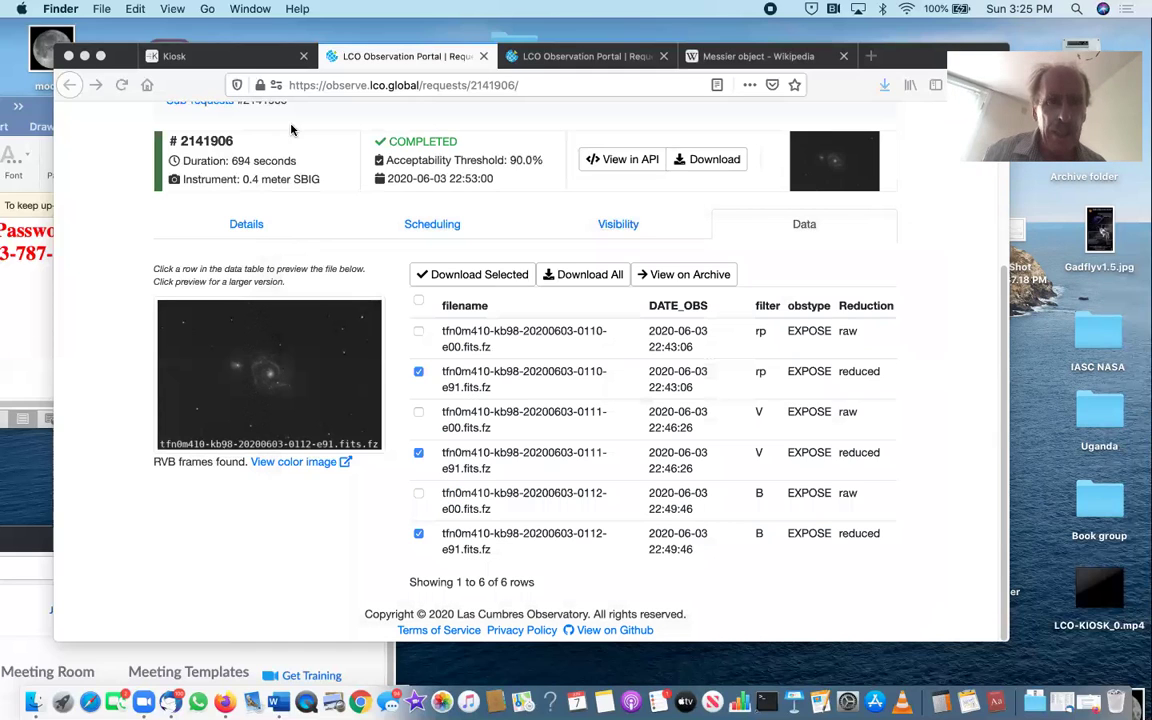